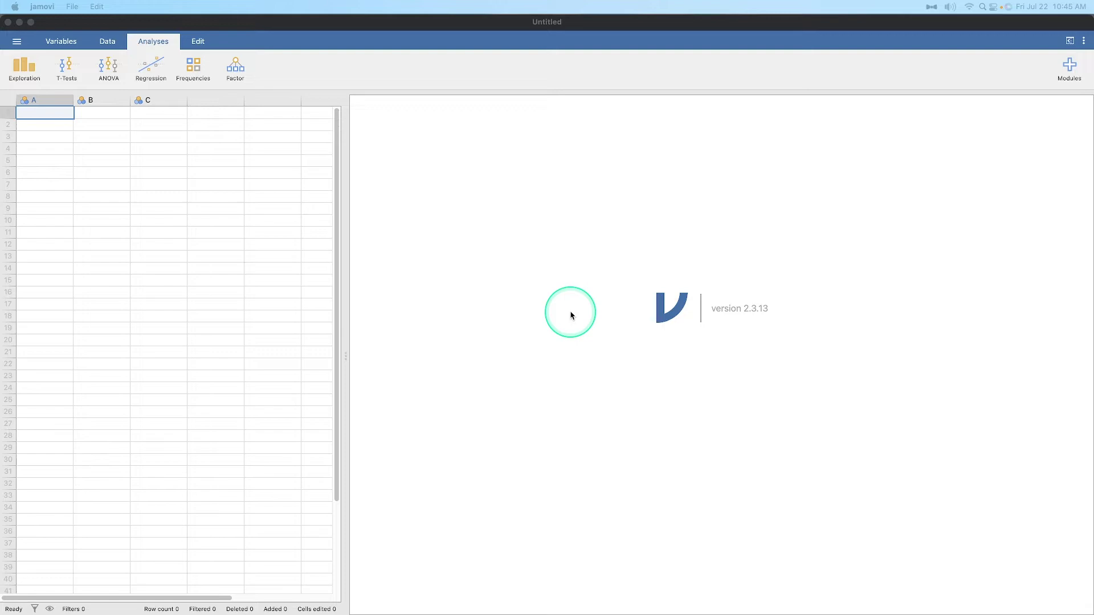
Browse the list of installed add-on modules in the module manager, then close it.
left_click(1068, 71)
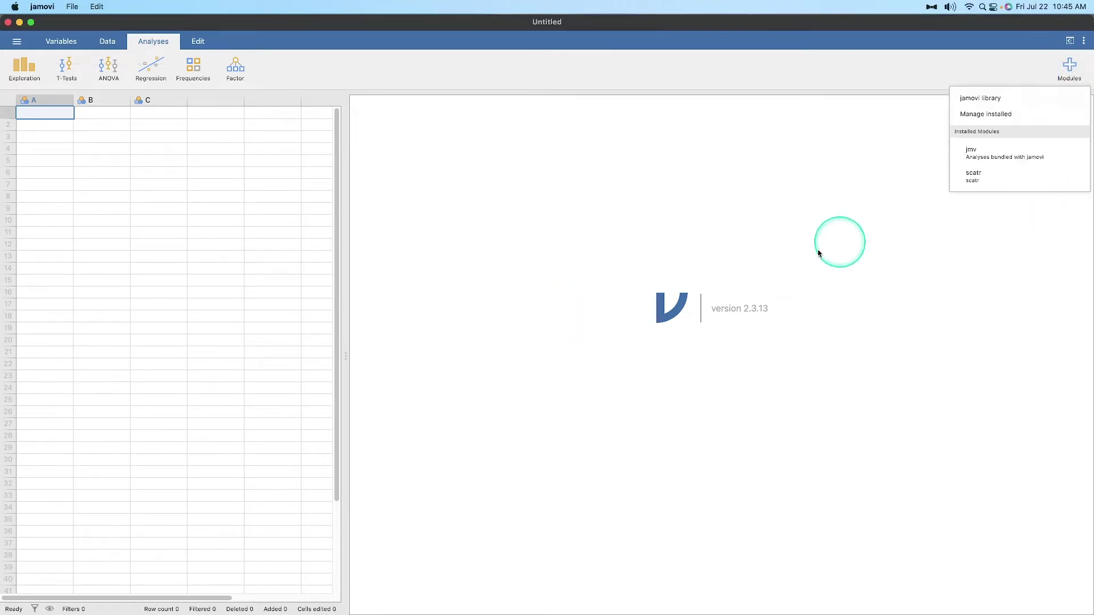
left_click(994, 115)
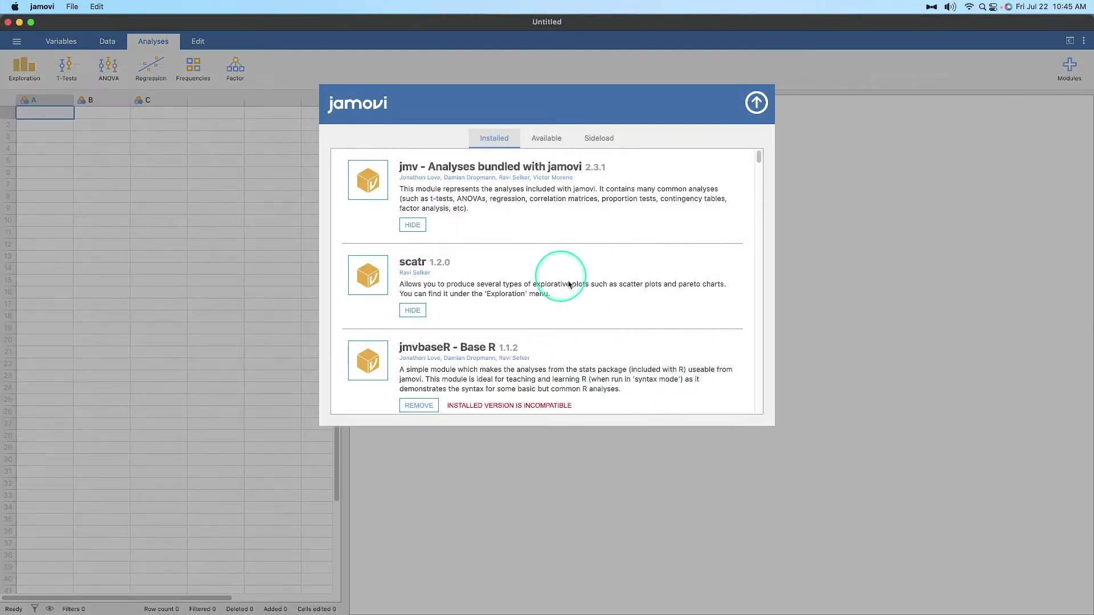
scroll(570, 268, "down", 15)
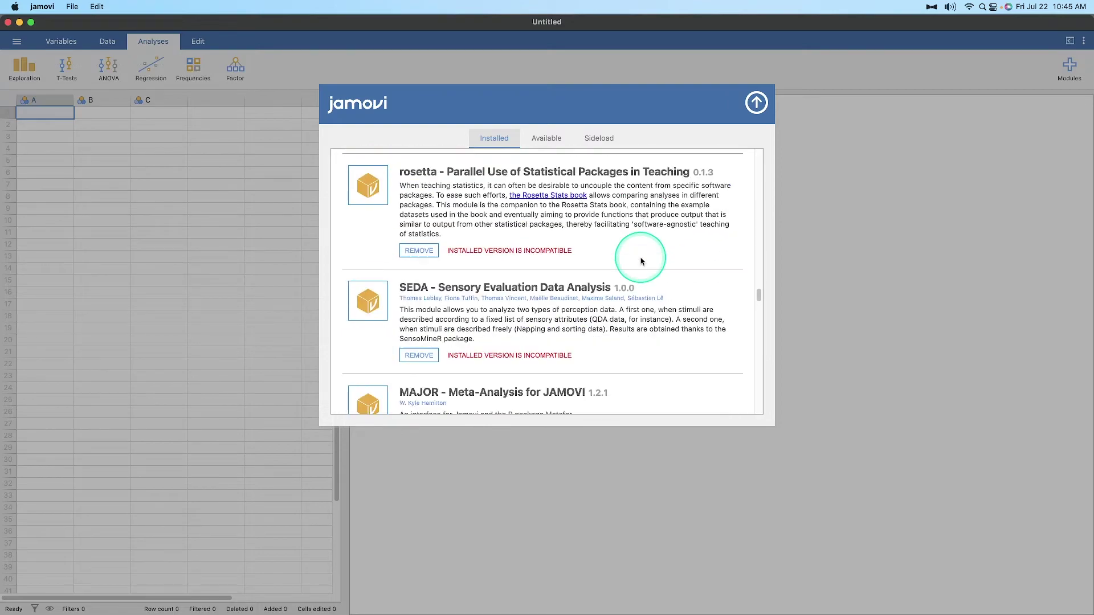
scroll(641, 261, "down", 15)
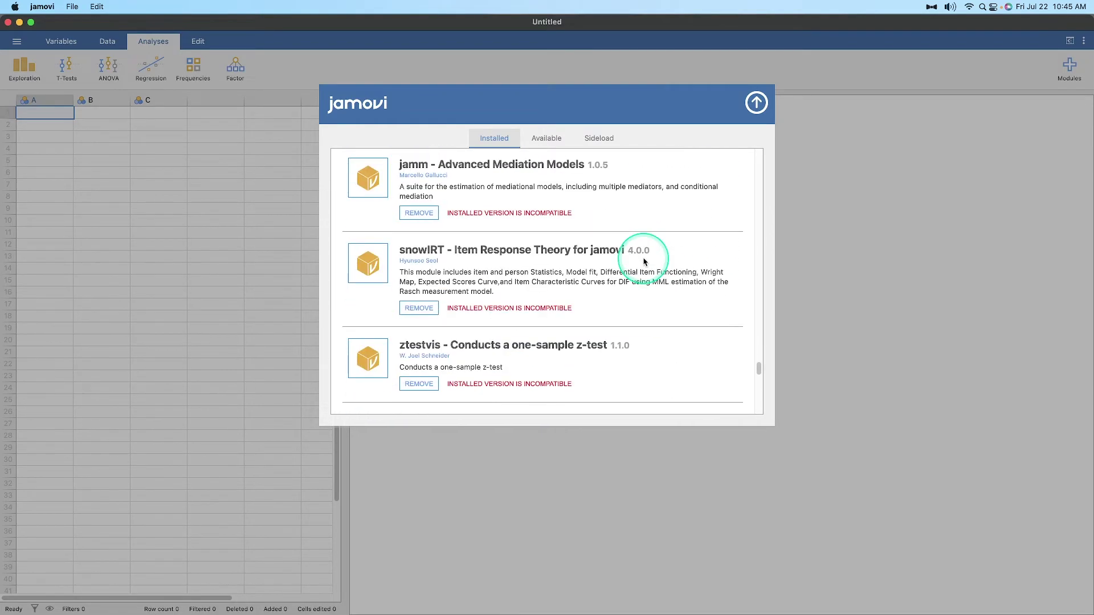
scroll(645, 262, "down", 10)
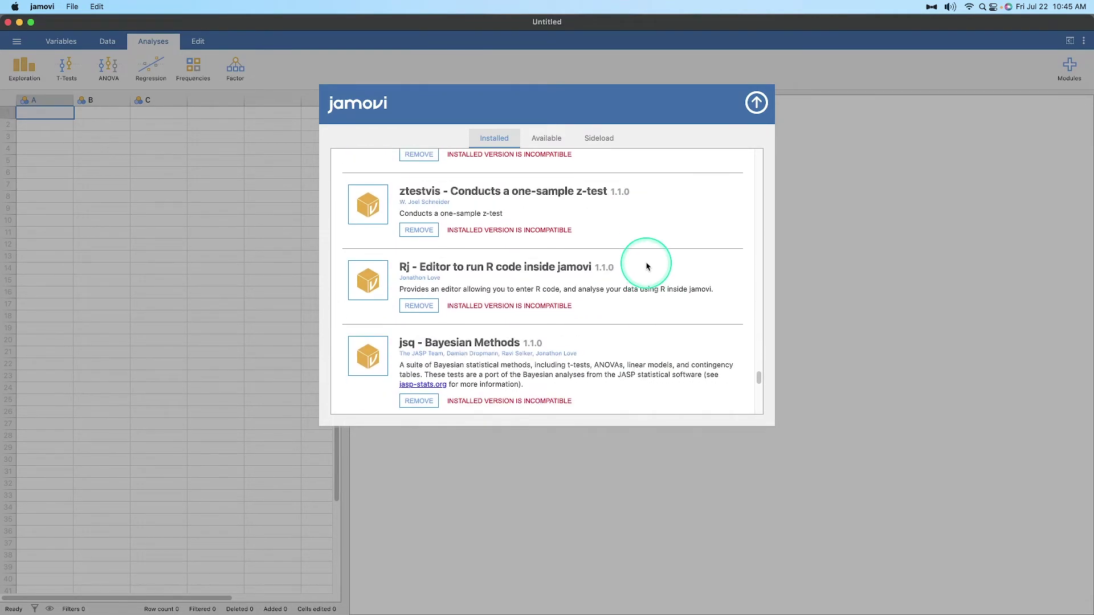
scroll(647, 266, "up", 15)
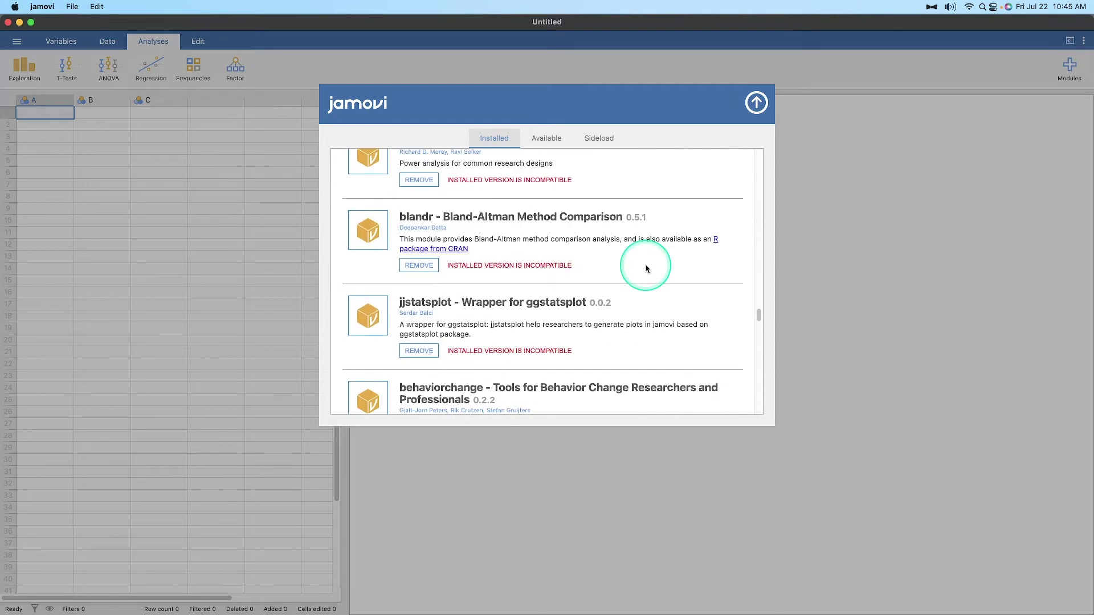
scroll(647, 268, "up", 15)
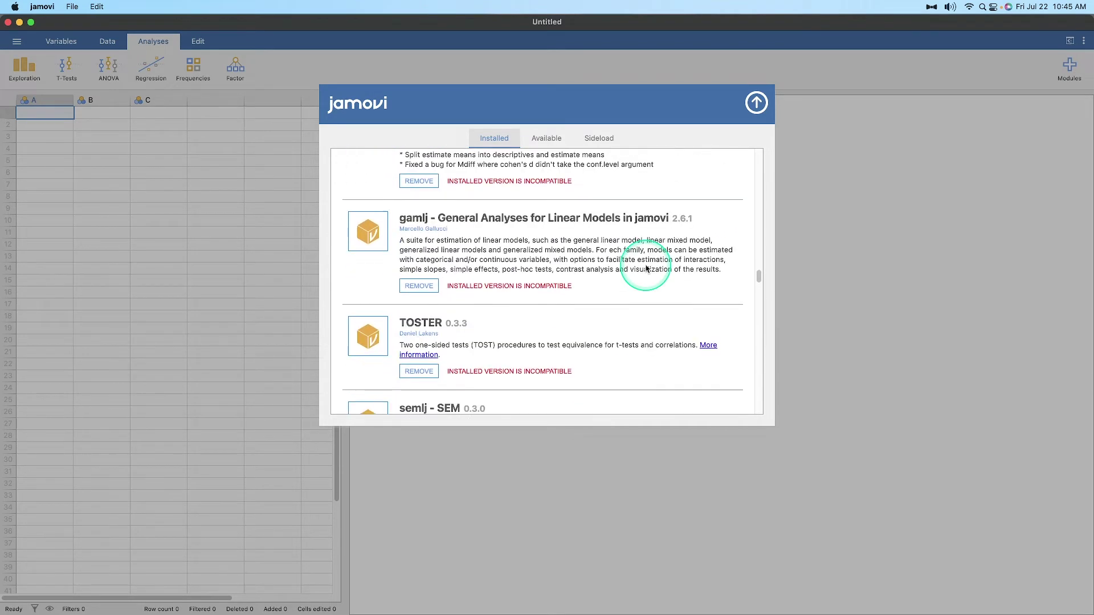
scroll(647, 269, "up", 15)
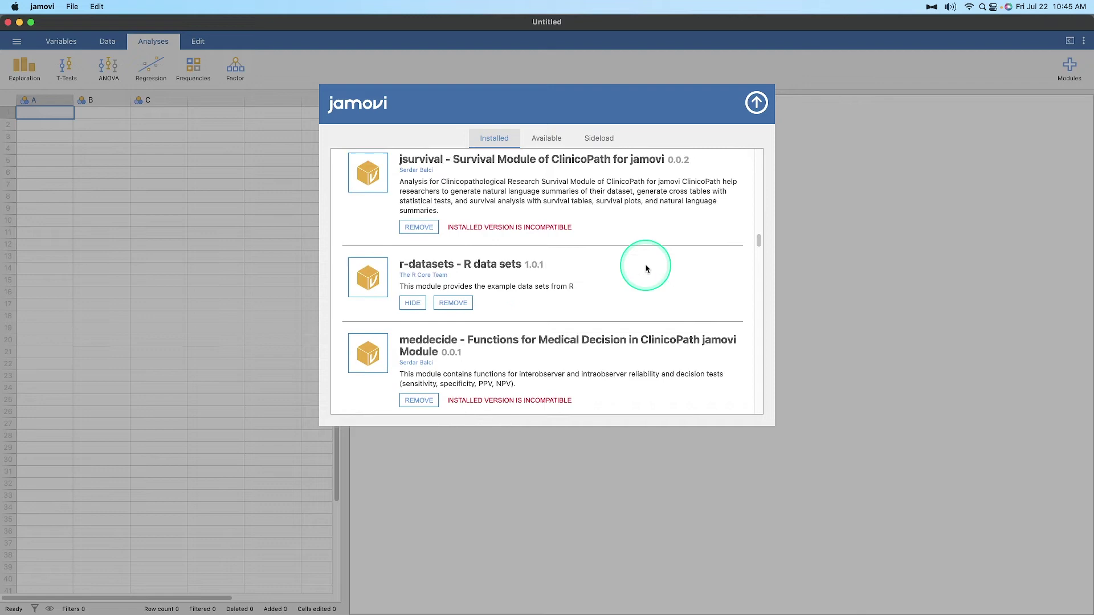
scroll(646, 267, "up", 10)
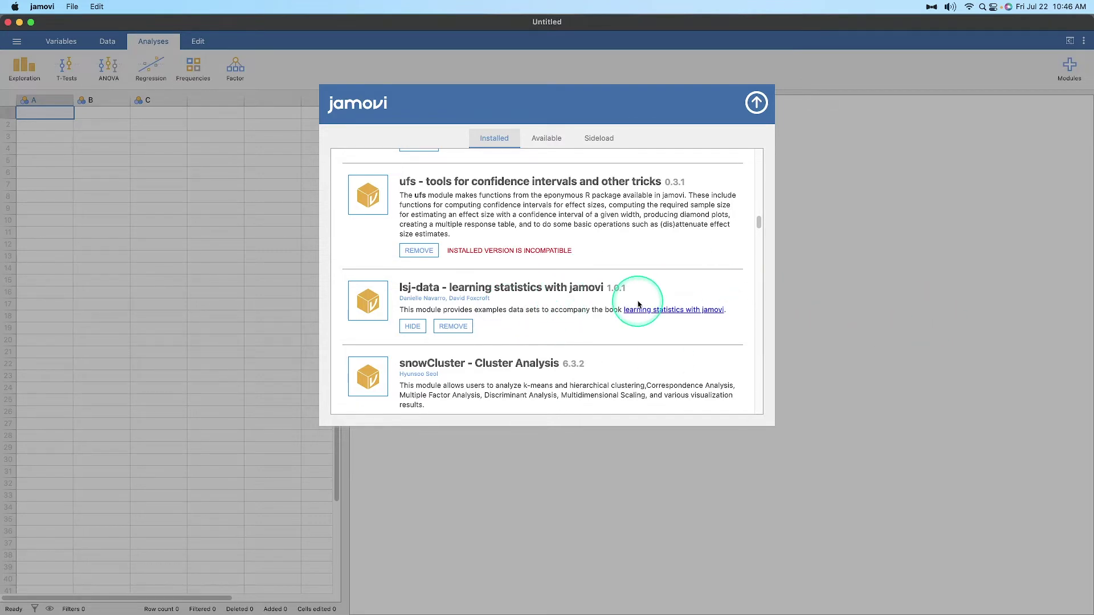
scroll(541, 239, "up", 5)
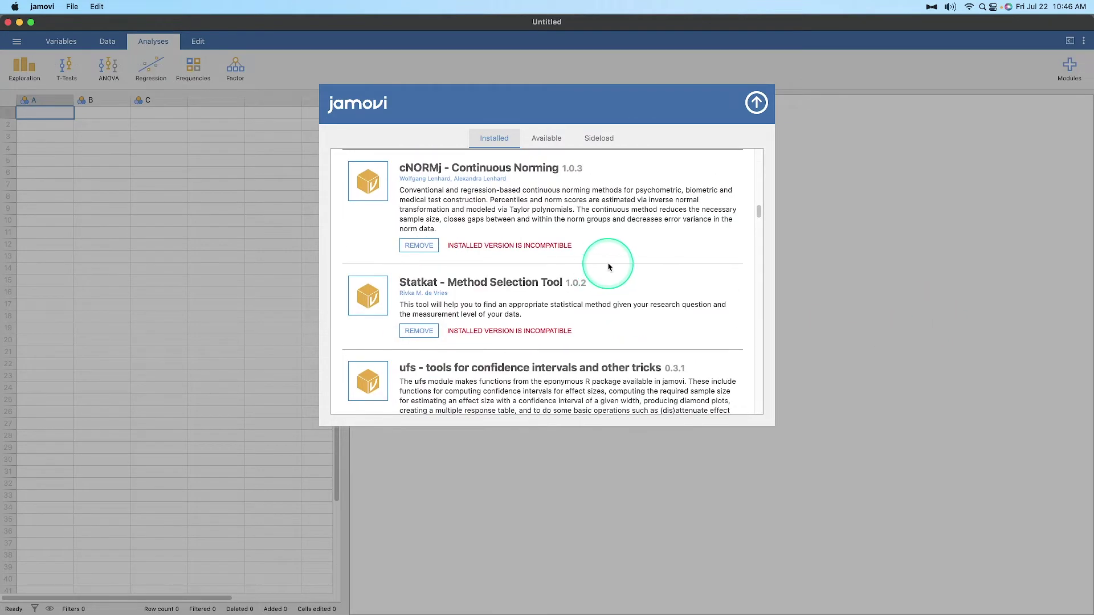
left_click(772, 97)
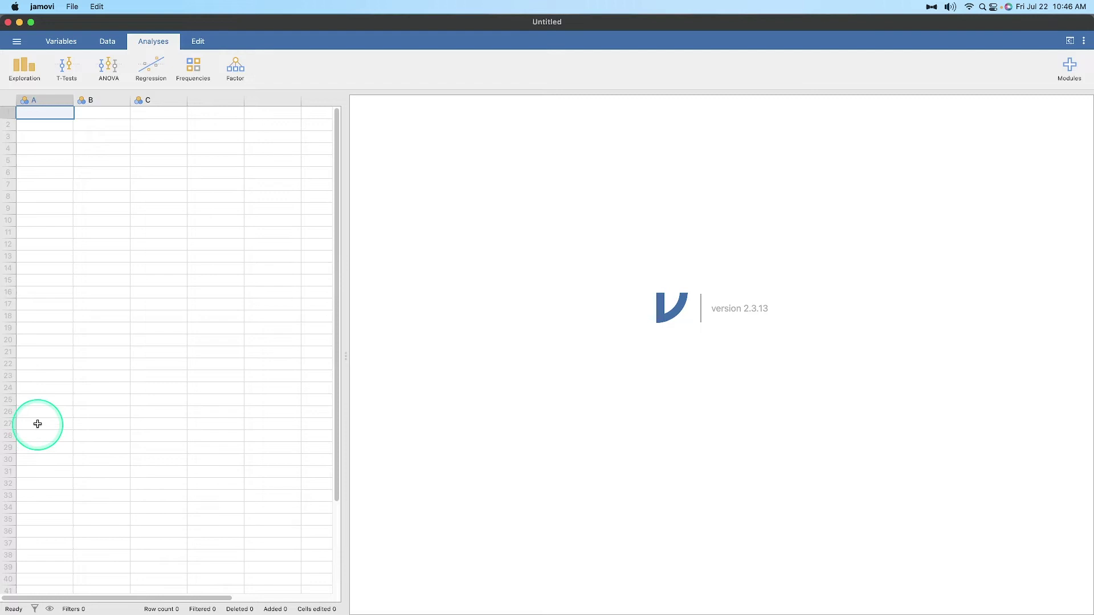
Open the Data Library's 'learning statistics with jamovi' folder and scroll down toward Parenthood.
left_click(18, 42)
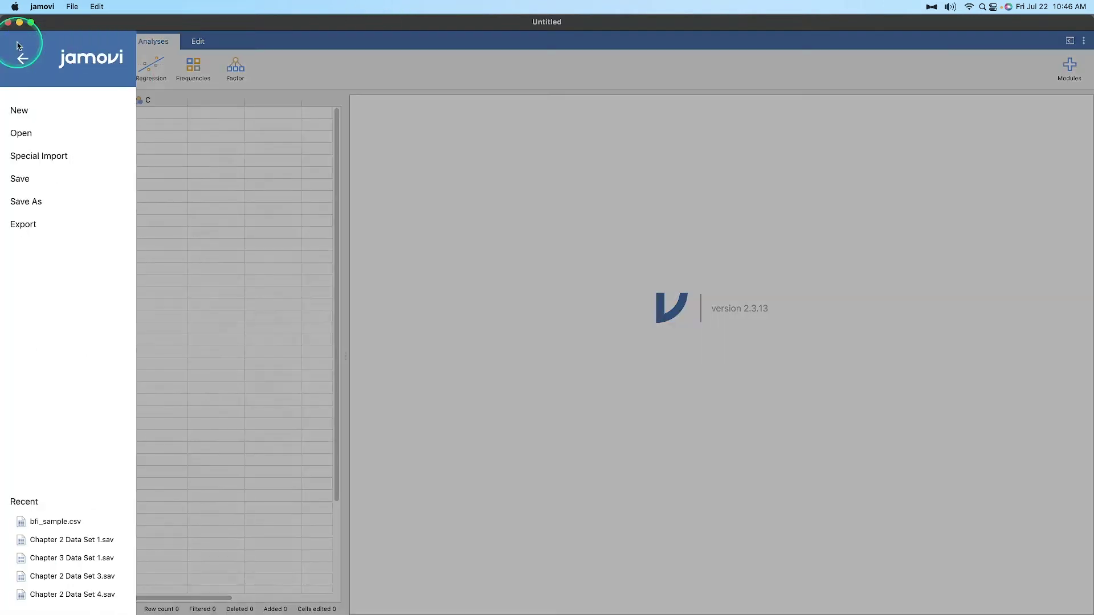
left_click(28, 137)
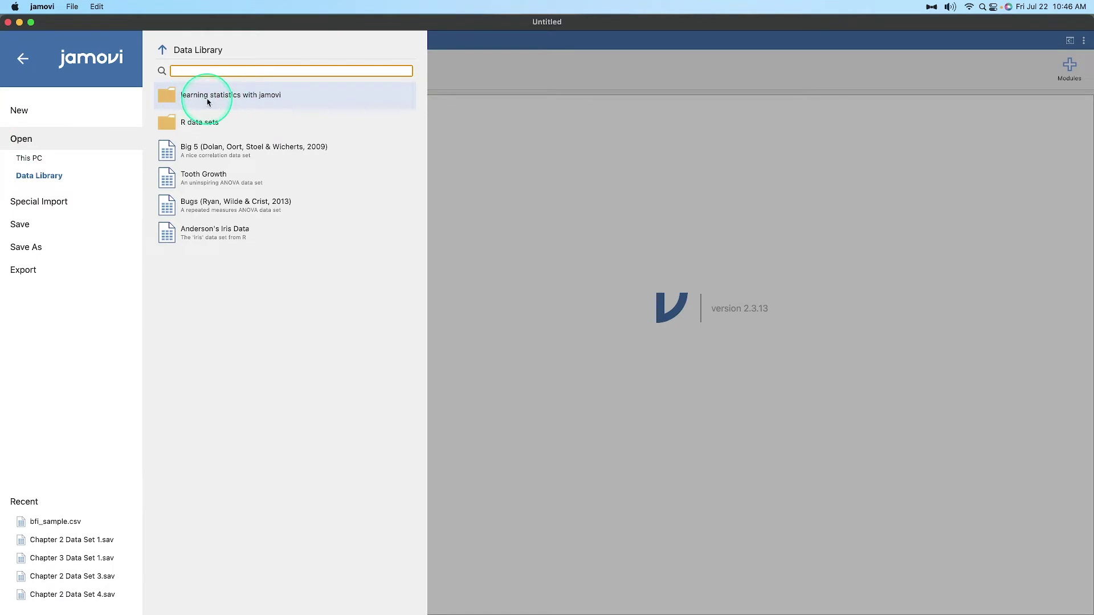
left_click(268, 101)
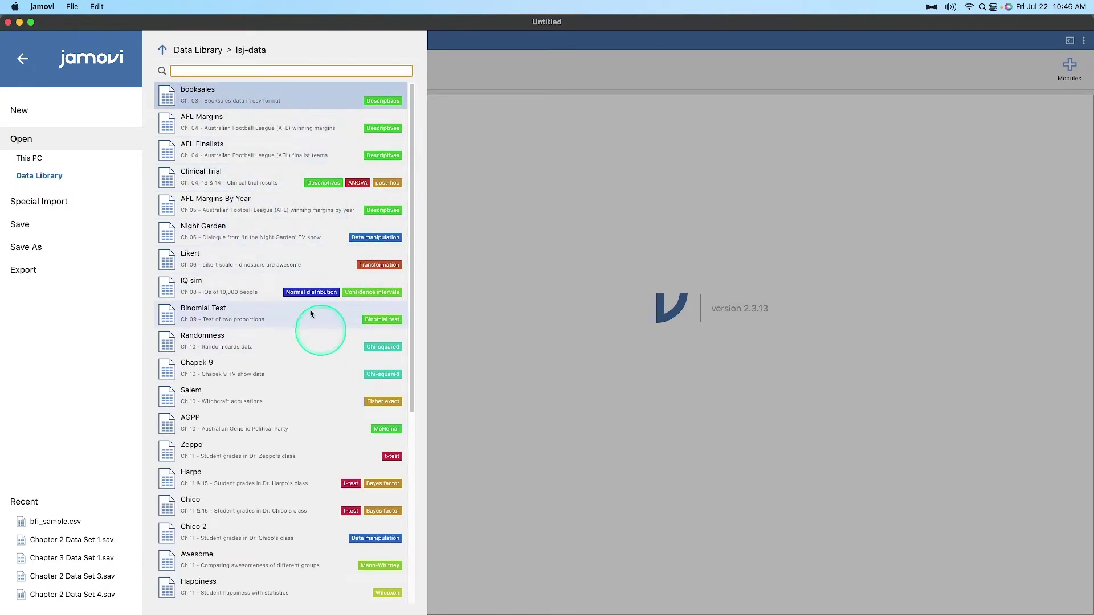
scroll(290, 193, "down", 4)
scroll(307, 193, "down", 7)
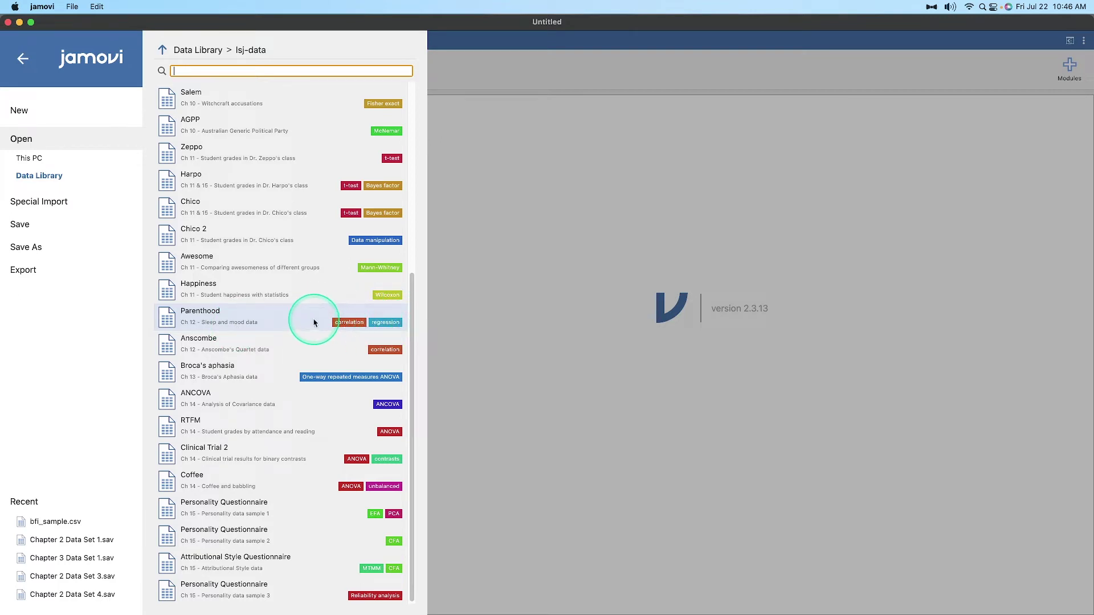
Load the Parenthood dataset and widen the data grid to show more columns.
left_click(240, 320)
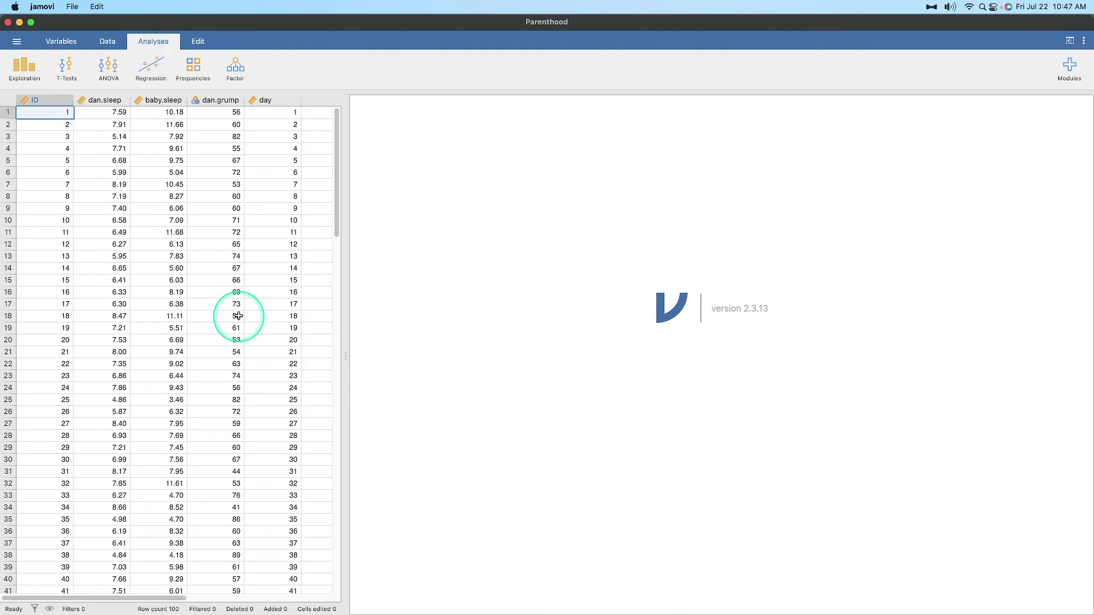
mouse_move(347, 358)
left_mouse_down()
mouse_move(441, 363)
mouse_move(356, 361)
left_mouse_up()
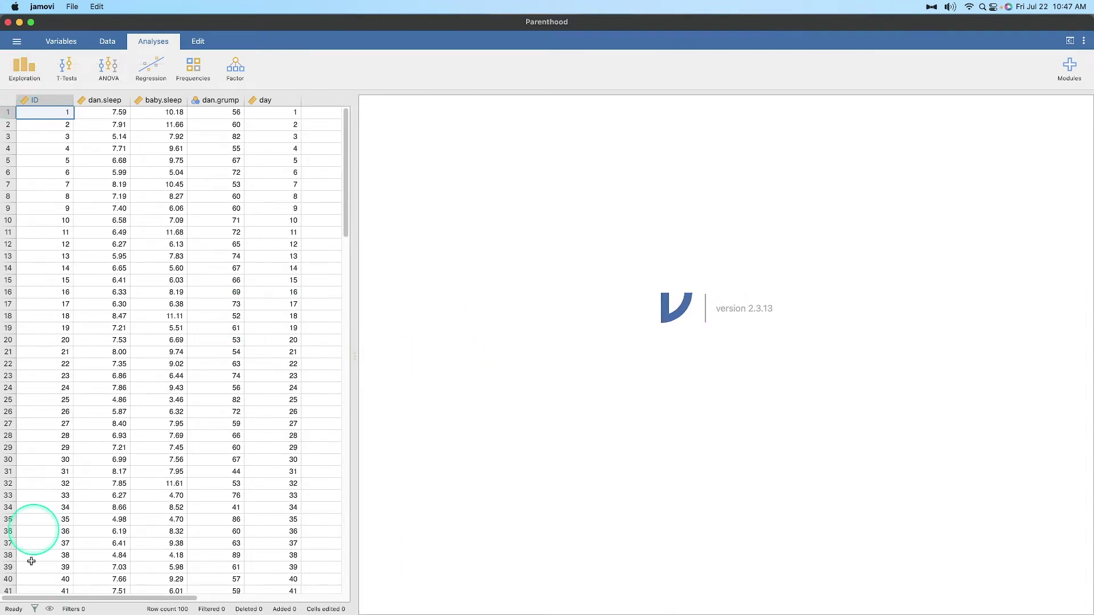
scroll(54, 162, "down", 6)
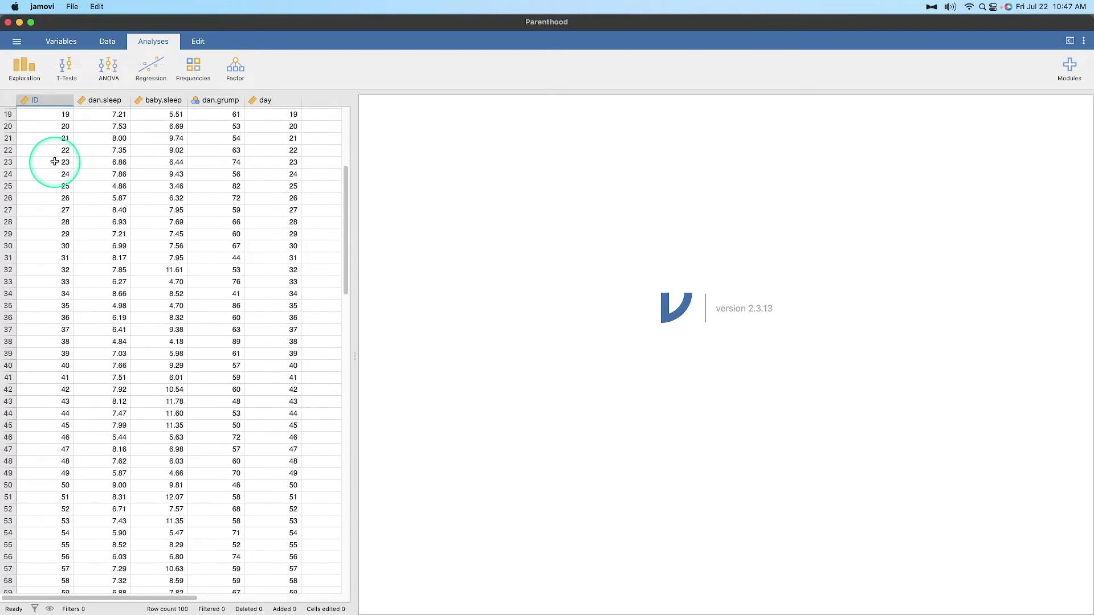
scroll(54, 161, "up", 6)
scroll(54, 164, "down", 15)
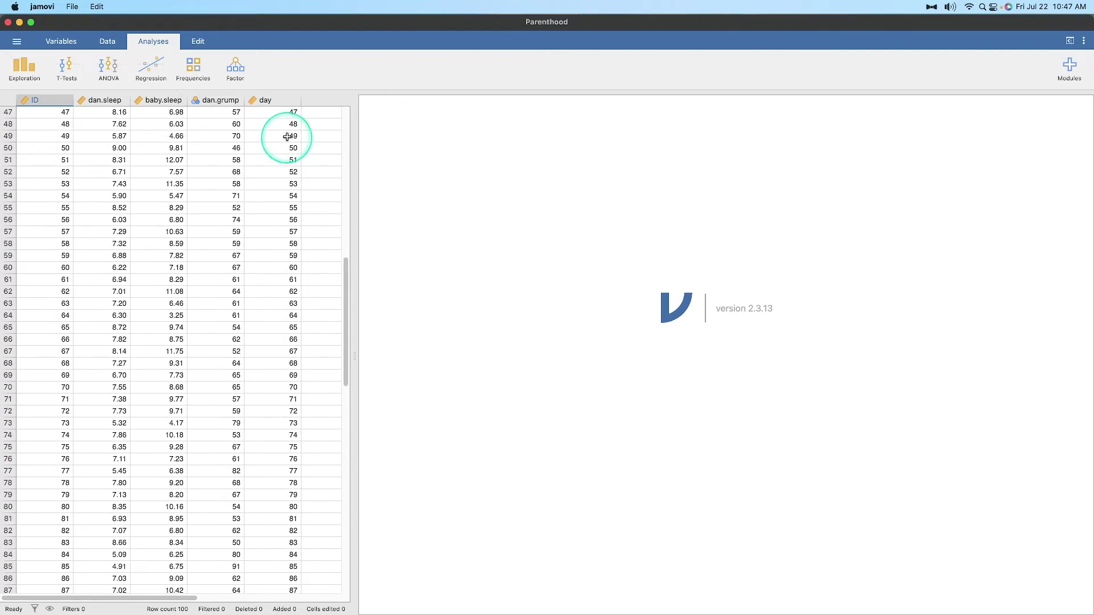
Inspect the ID, dan.sleep and day values across row 49 of the data.
left_click(286, 136)
key("Left")
key("Left")
key("Left")
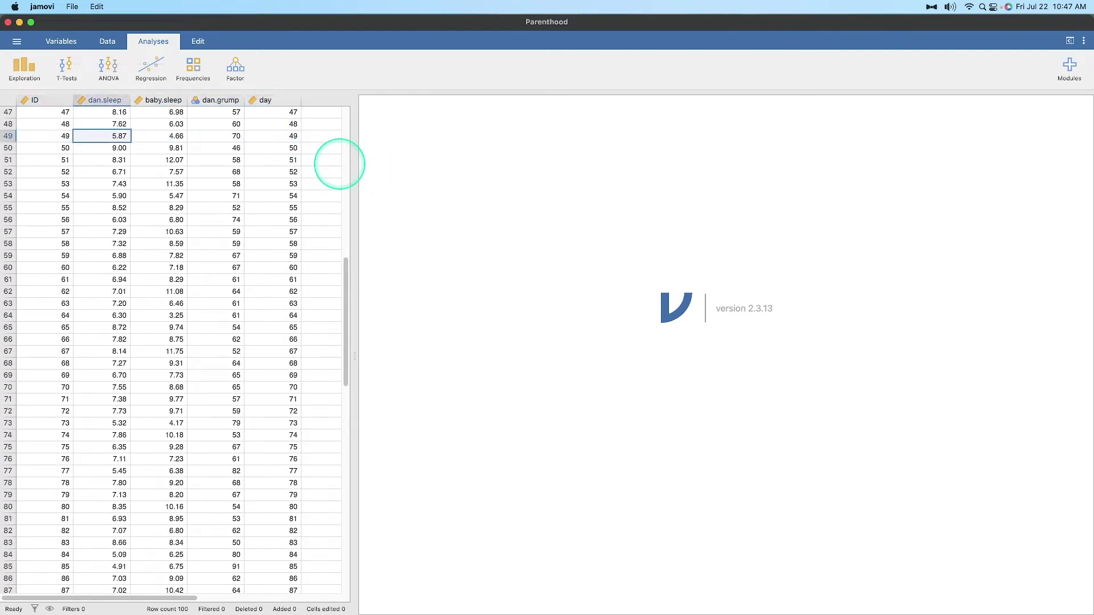
key("Right")
key("Right")
key("Right")
key("Left")
key("Left")
key("Left")
key("Left")
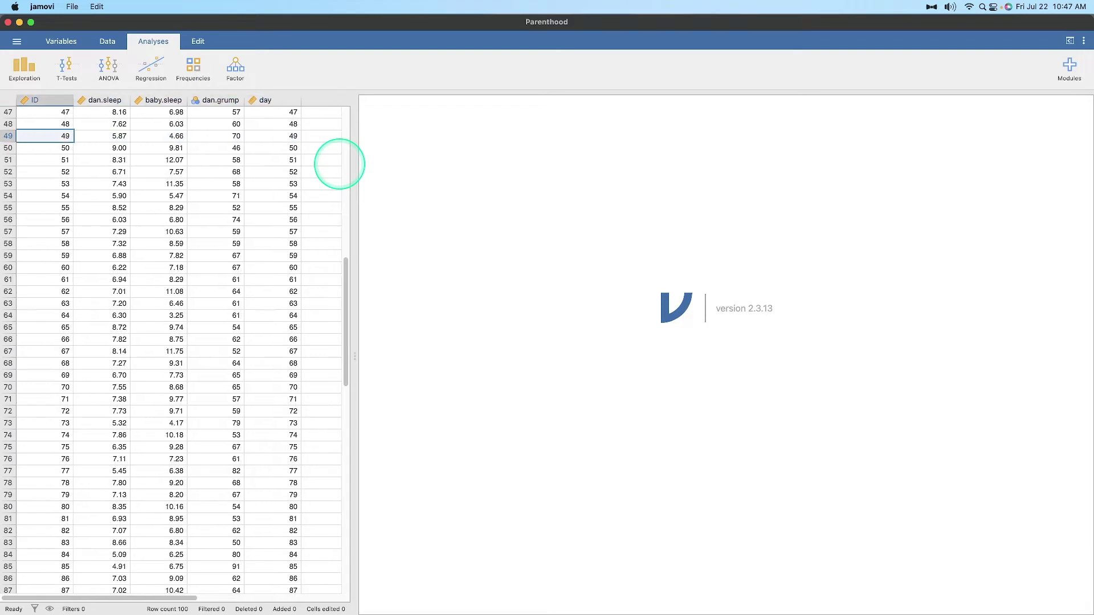
scroll(293, 361, "down", 10)
scroll(273, 371, "up", 20)
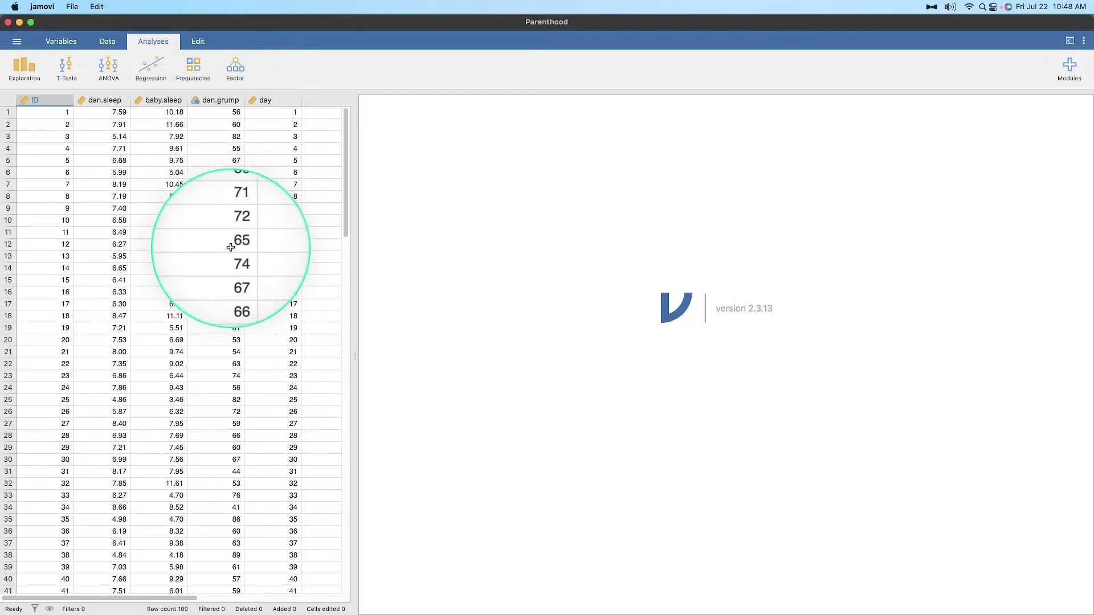
scroll(237, 262, "down", 5)
scroll(235, 286, "down", 20)
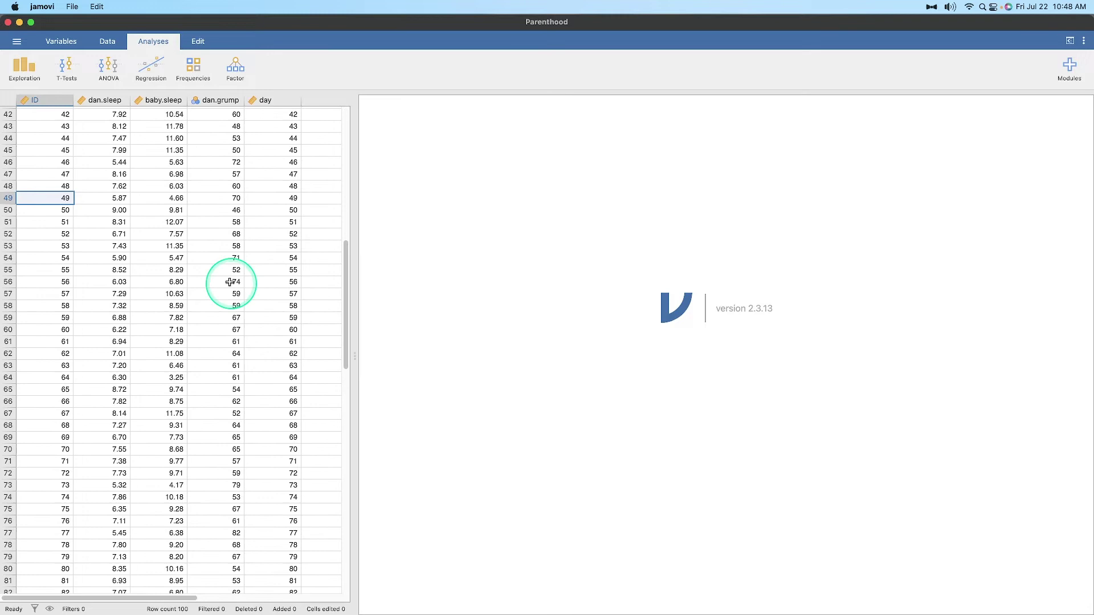
scroll(228, 279, "up", 3)
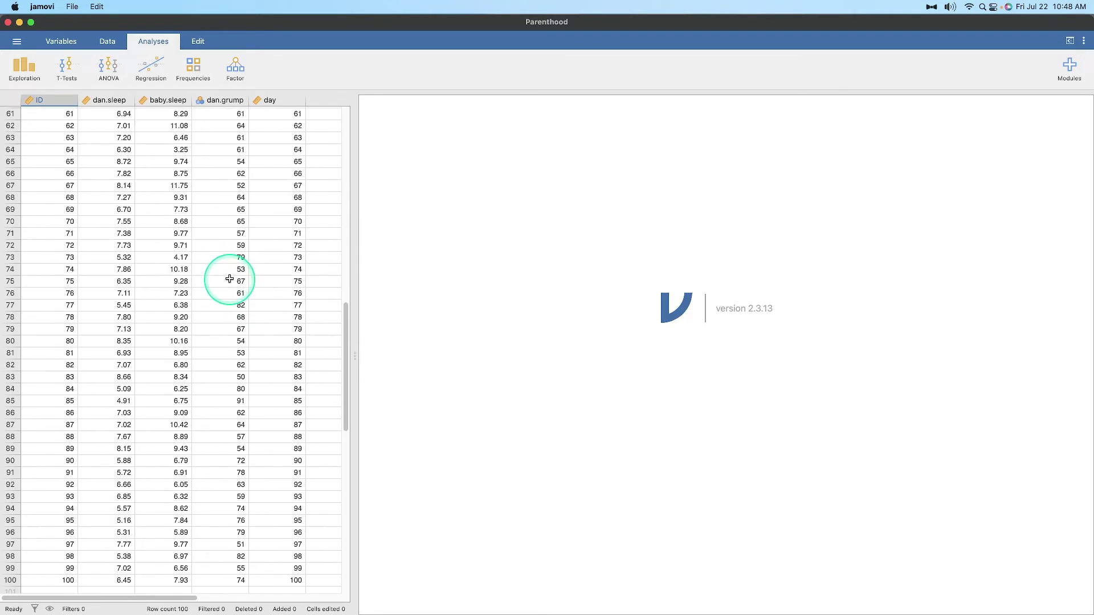
scroll(229, 279, "up", 20)
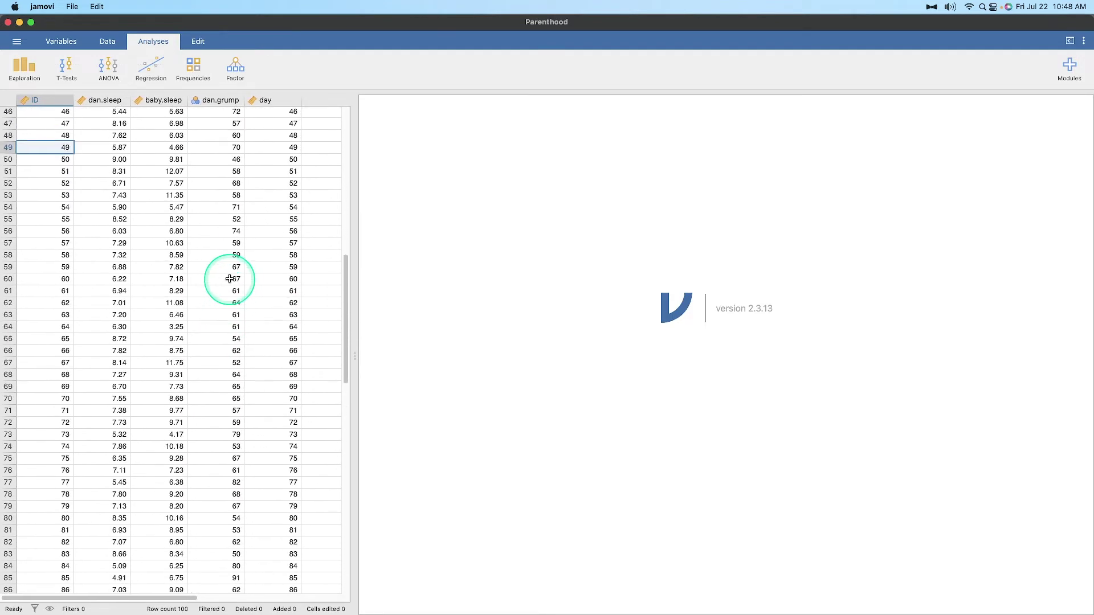
scroll(229, 279, "up", 2)
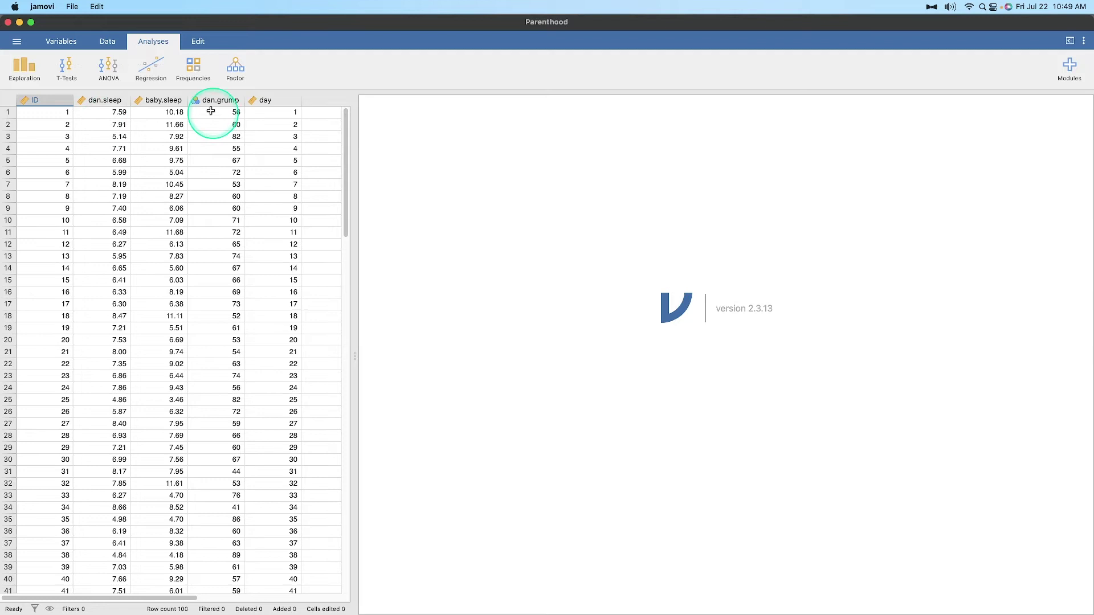
Show the Regression menu on the Analyses tab.
left_click(151, 76)
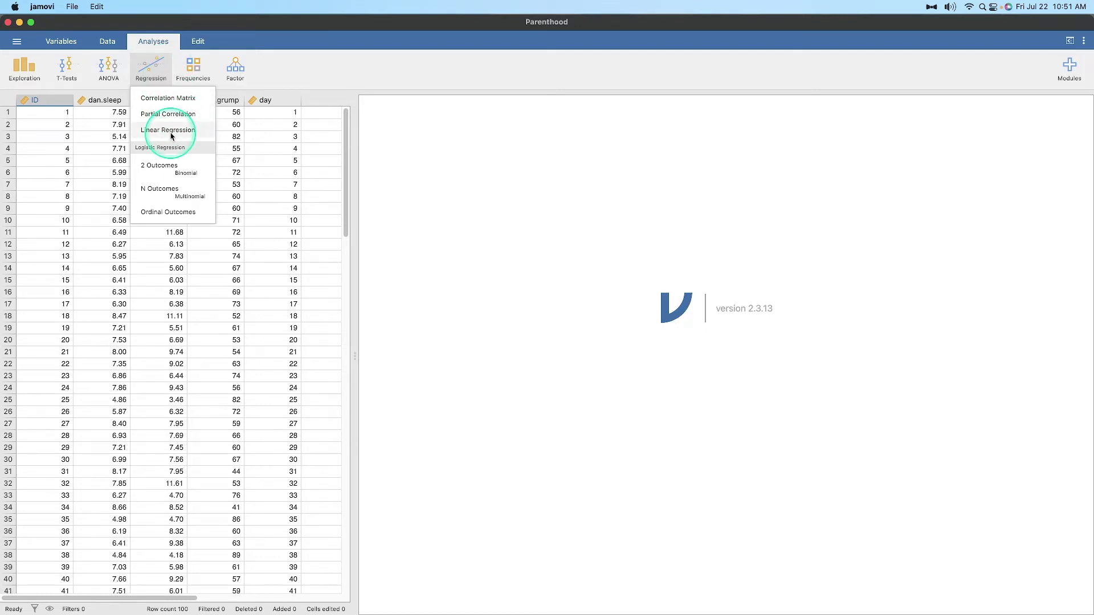
Run a linear regression with dan.grump as dependent and dan.sleep as covariate, and expand Model Builder.
left_click(172, 136)
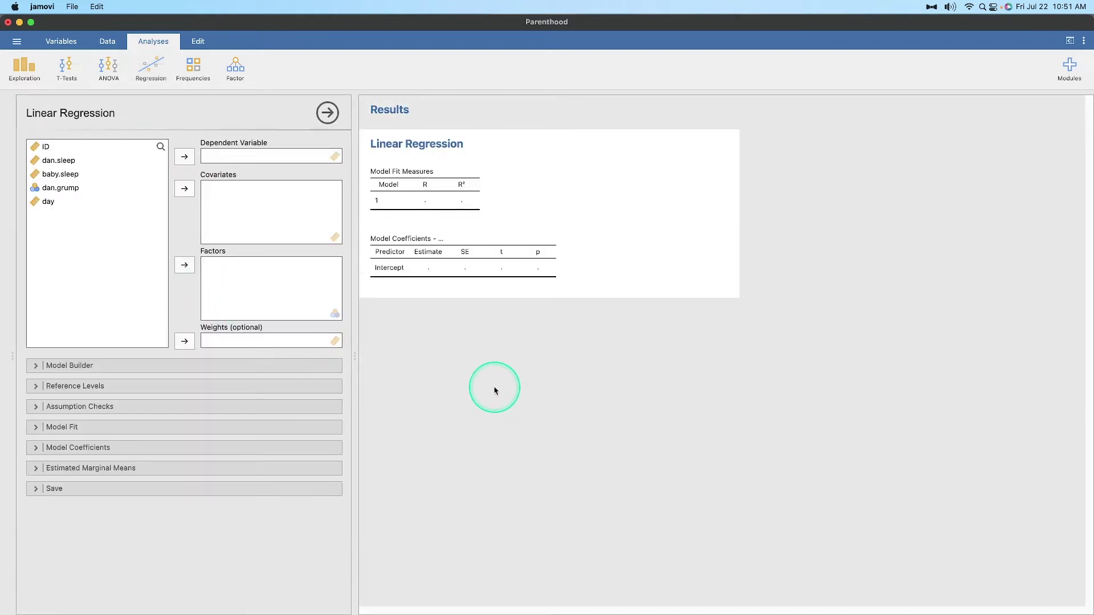
left_click(71, 188)
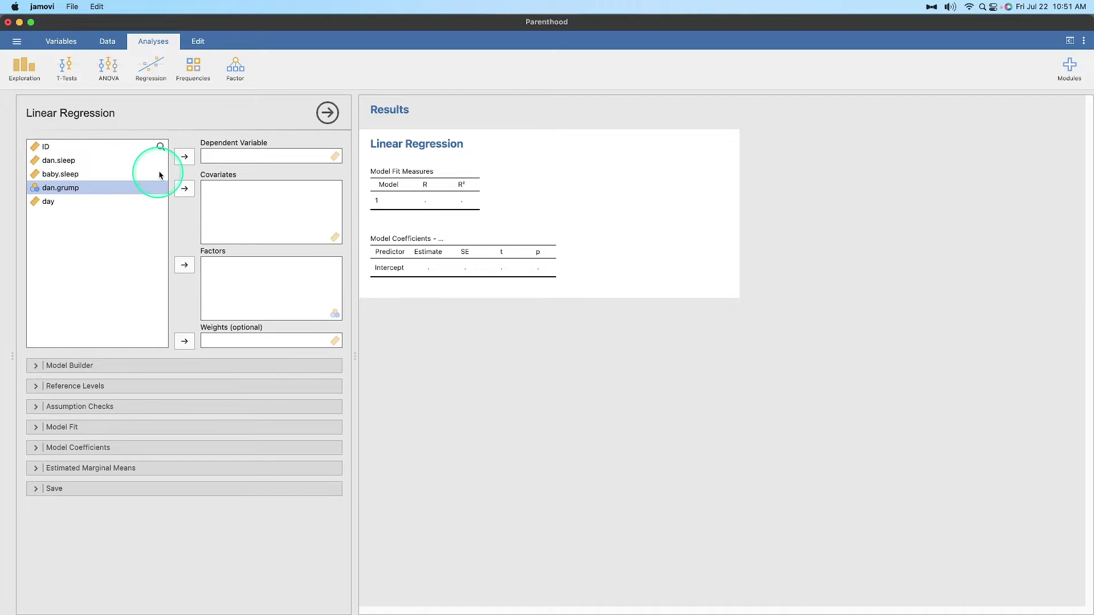
left_click(184, 156)
left_click(77, 162)
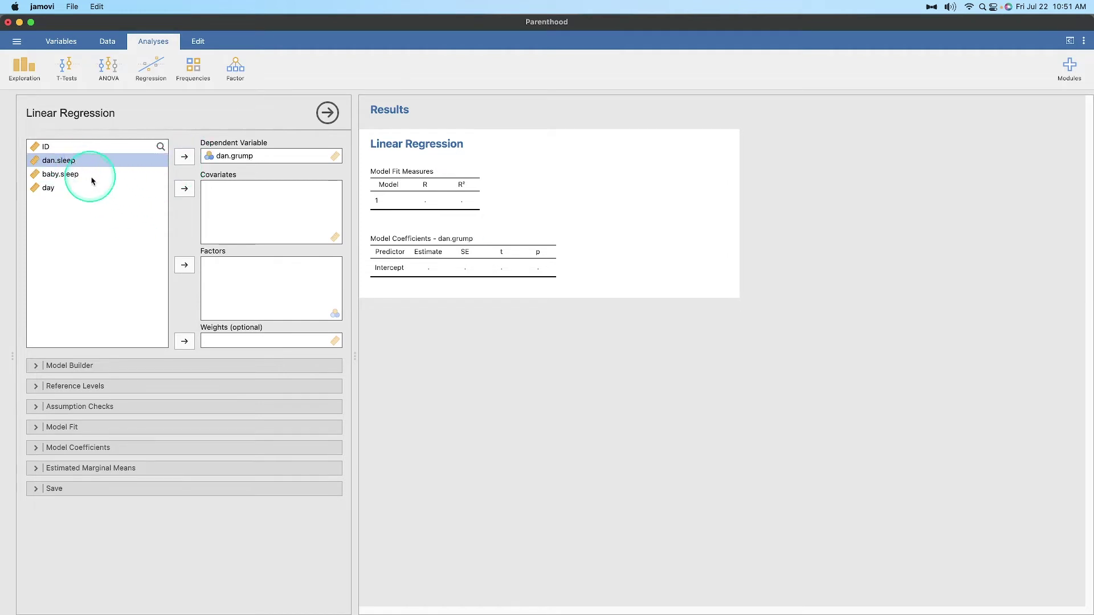
left_click(184, 189)
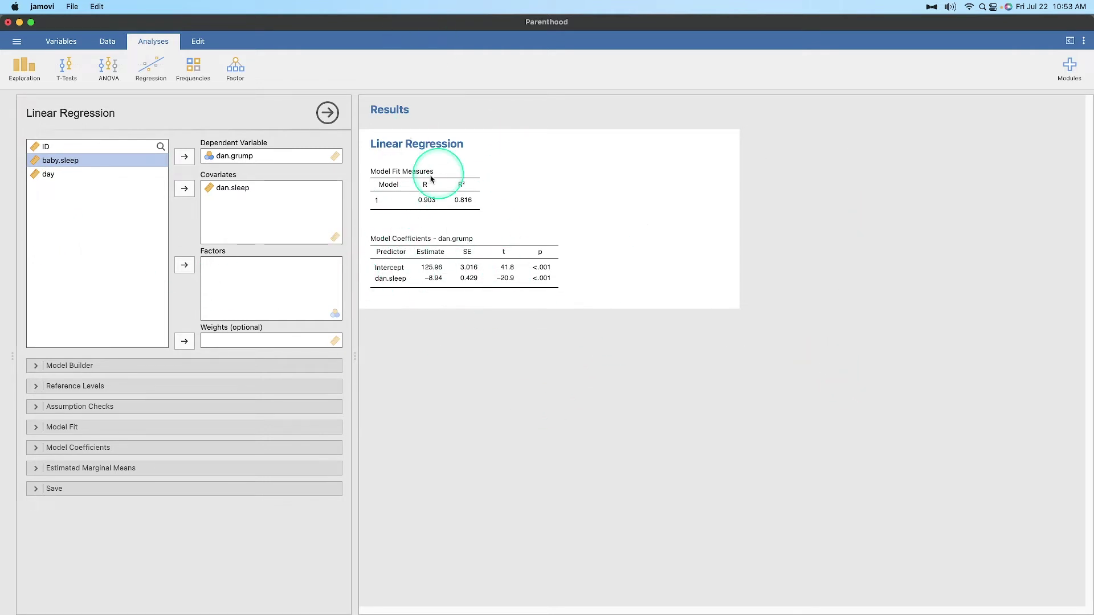
left_click(107, 366)
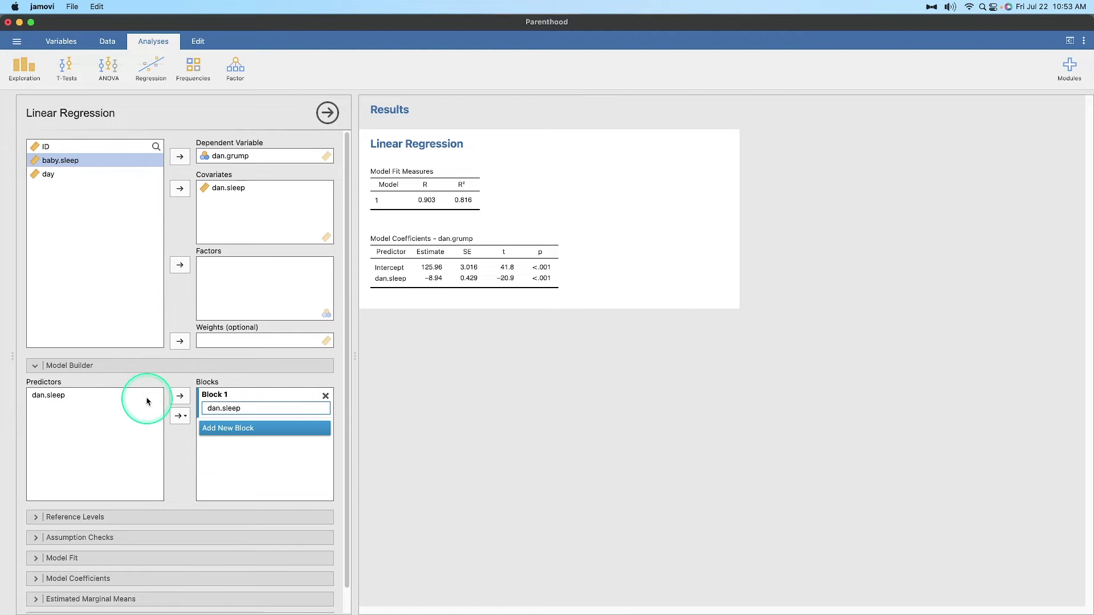
Collapse Model Builder and Reference Levels, and expand the Assumption Checks options.
scroll(146, 402, "down", 1)
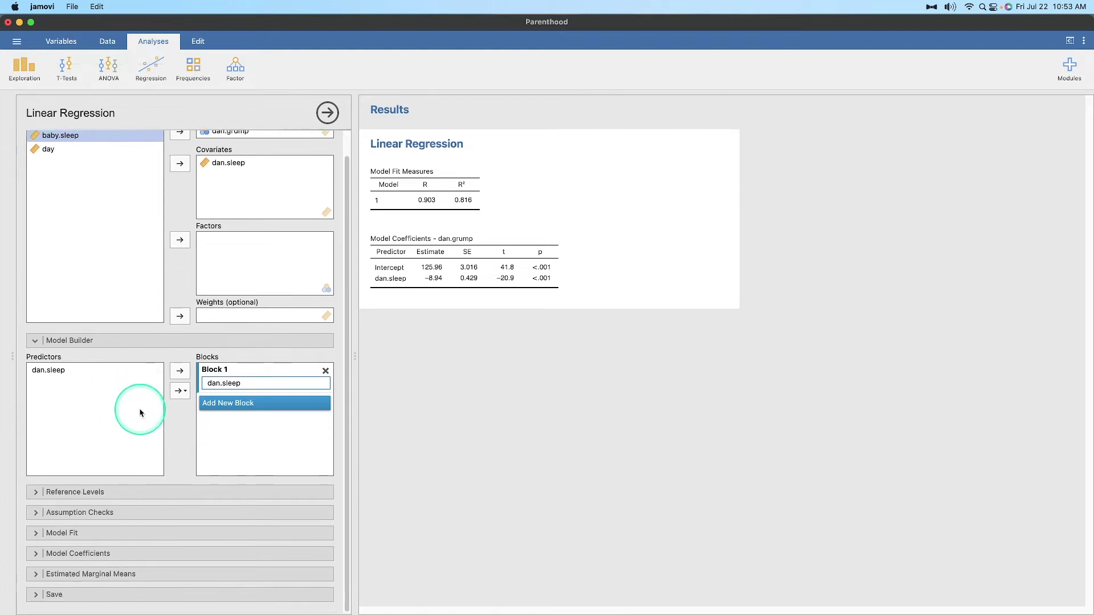
left_click(120, 340)
left_click(142, 365)
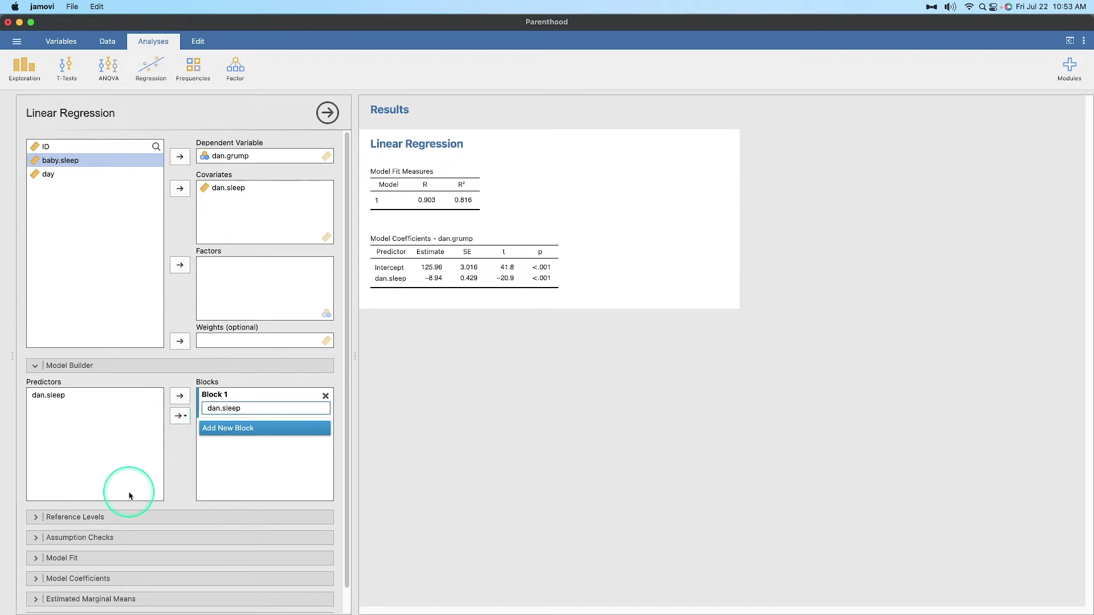
left_click(126, 366)
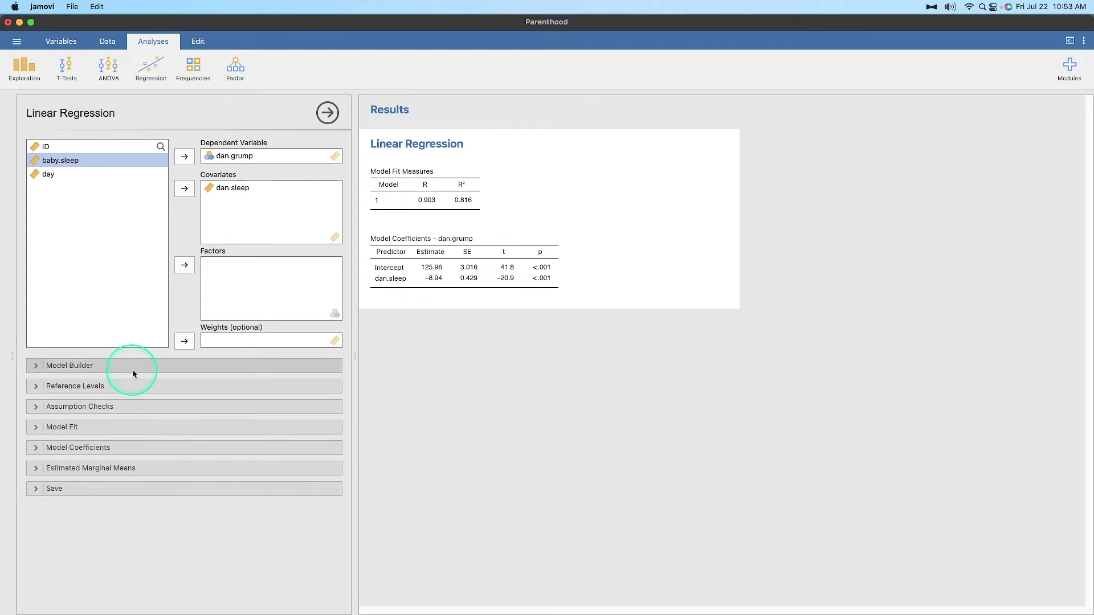
left_click(137, 387)
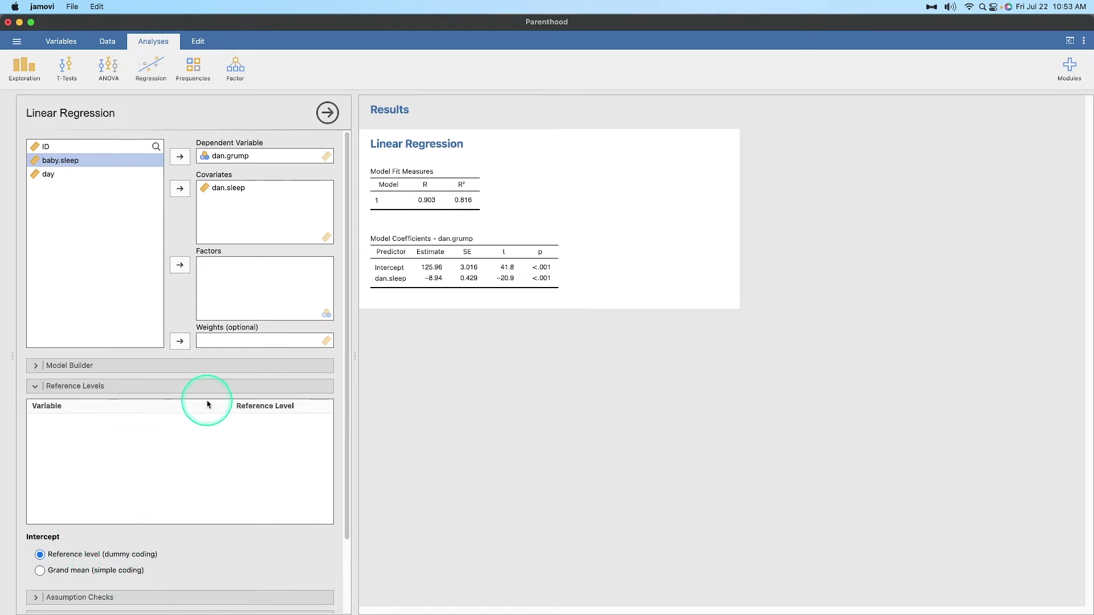
left_click(196, 386)
left_click(188, 407)
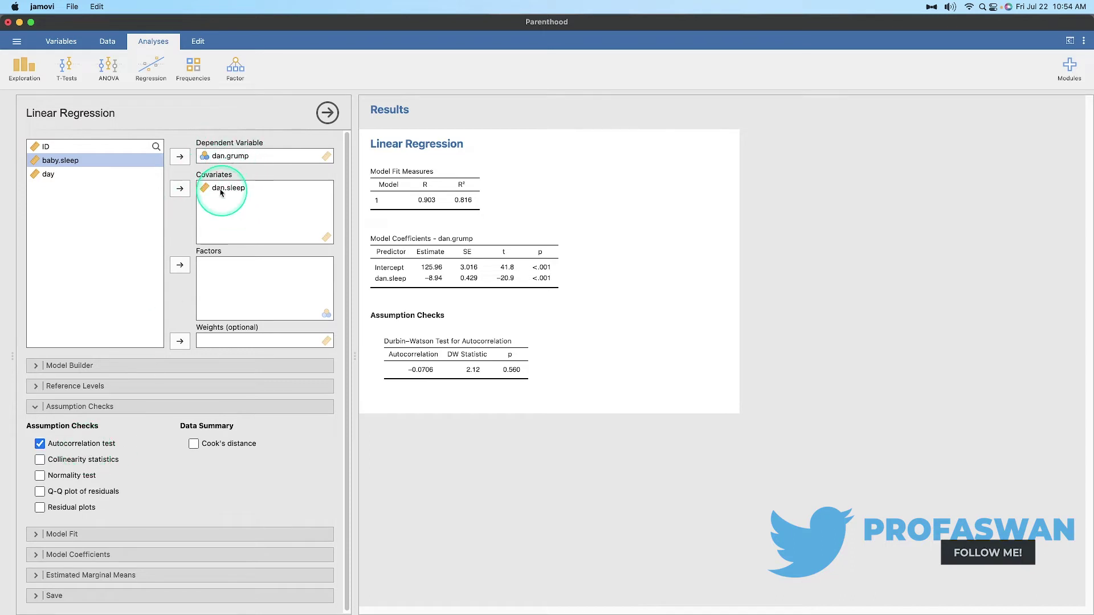
Add collinearity statistics and a Shapiro–Wilk test (VIF 1.00, W 0.992, p 0.835), then collapse Assumption Checks.
left_click(86, 459)
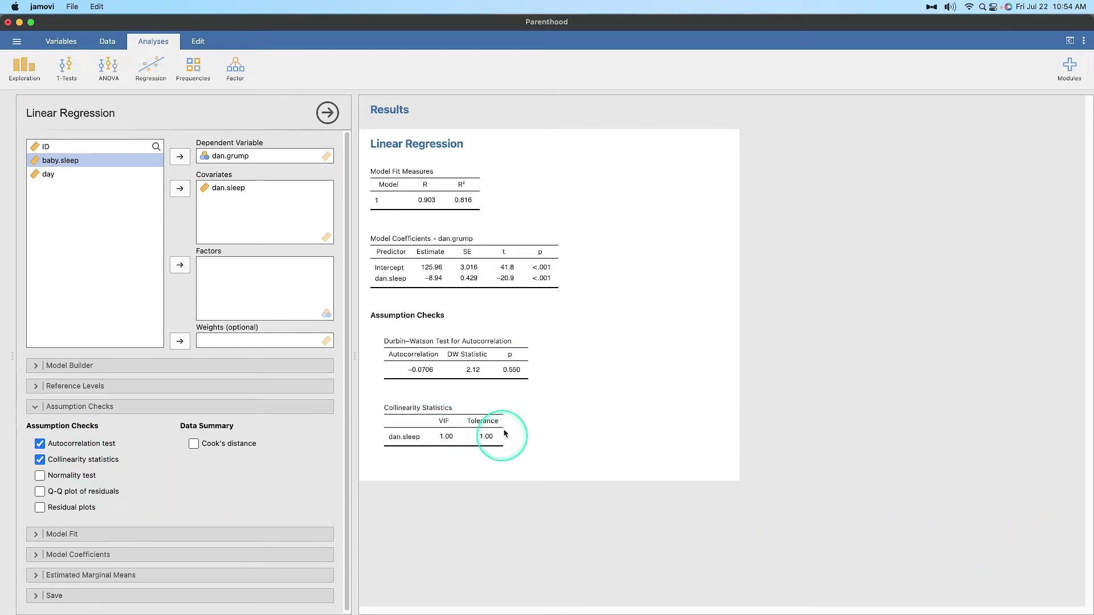
left_click(63, 481)
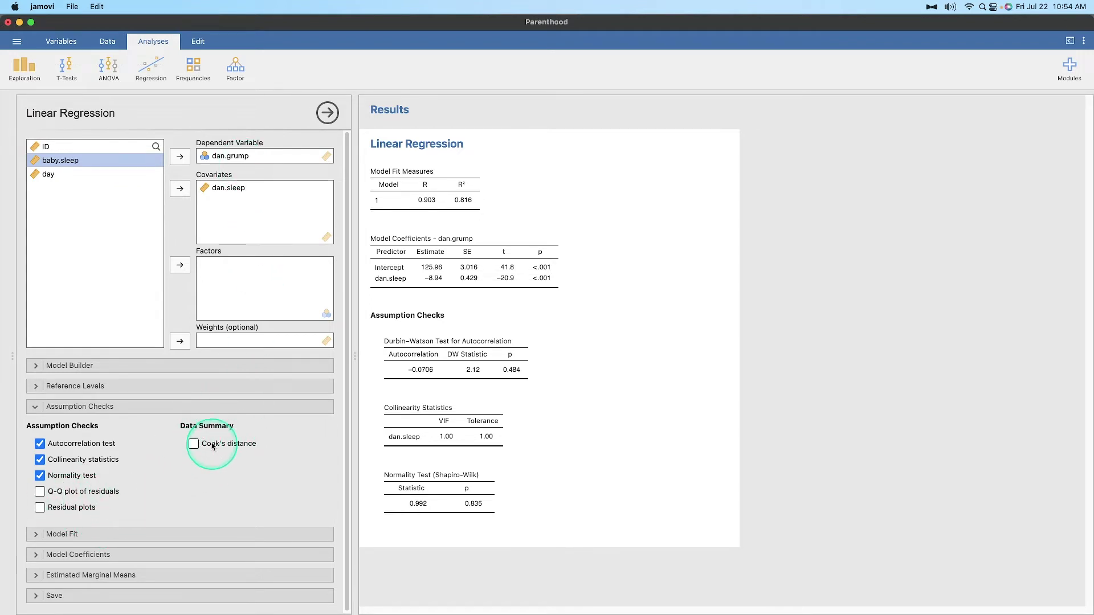
scroll(219, 470, "down", 1)
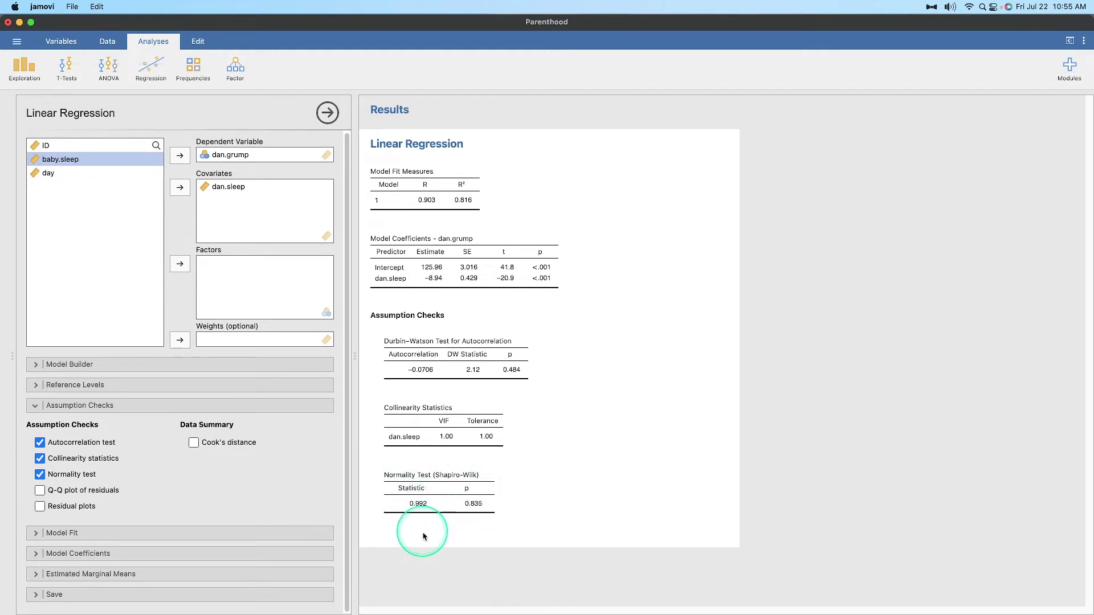
left_click(176, 408)
Expand Model Fit with R, R² and adjusted R² reported (0.903, 0.816, 0.814).
left_click(152, 427)
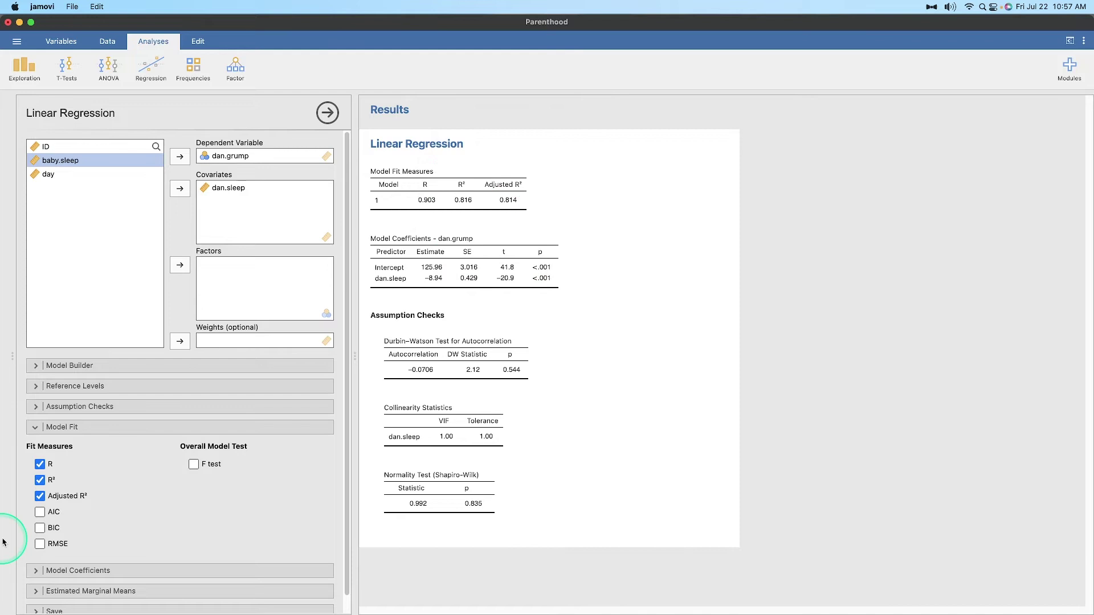
Add AIC 581, BIC 589 and RMSE 4.29 to the model fit table, then collapse Model Fit.
left_click(39, 513)
left_click(39, 528)
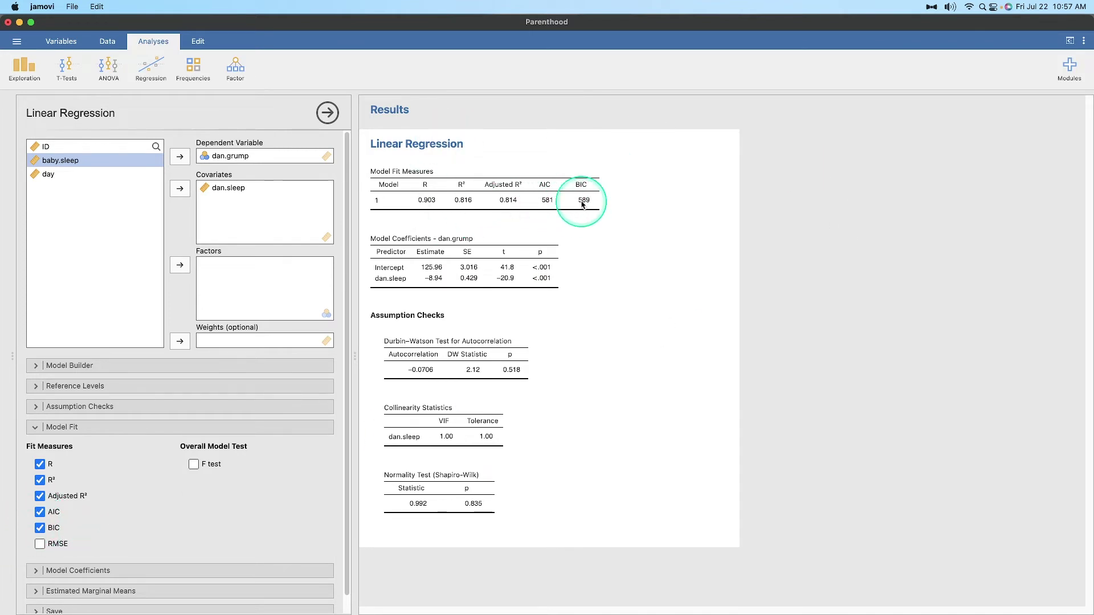
left_click(40, 544)
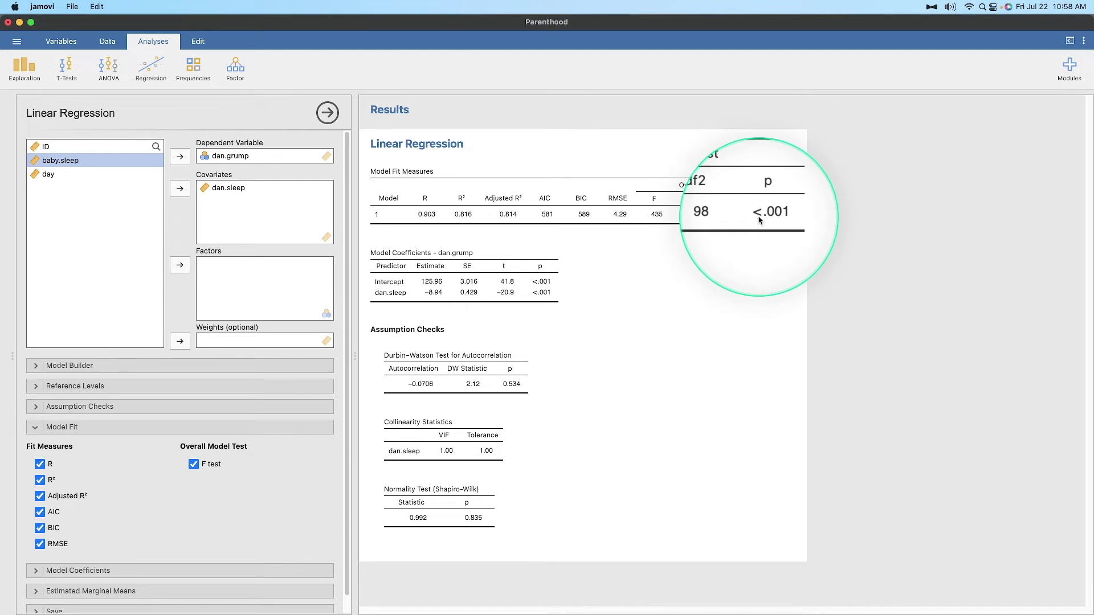
scroll(256, 513, "down", 1)
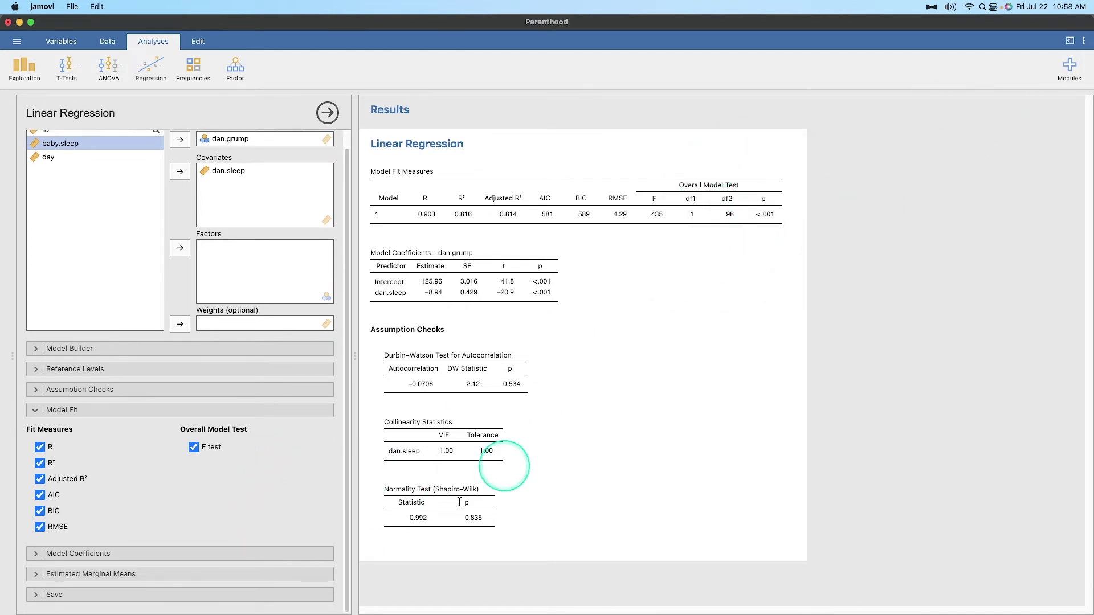
left_click(130, 410)
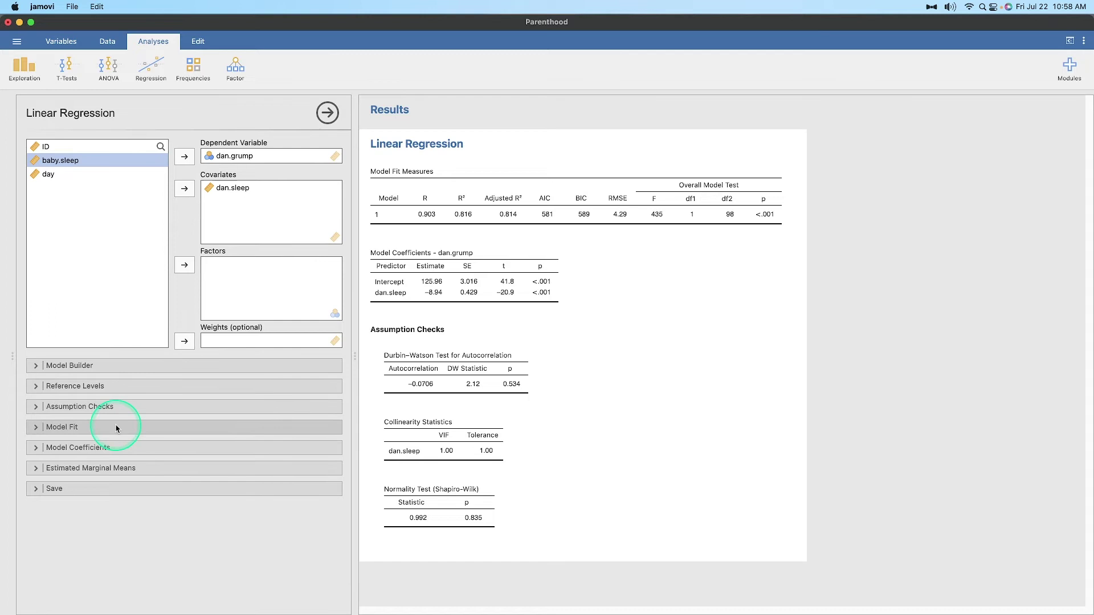
Add 95% confidence intervals and standardized estimates with their own intervals to the coefficients table.
left_click(120, 448)
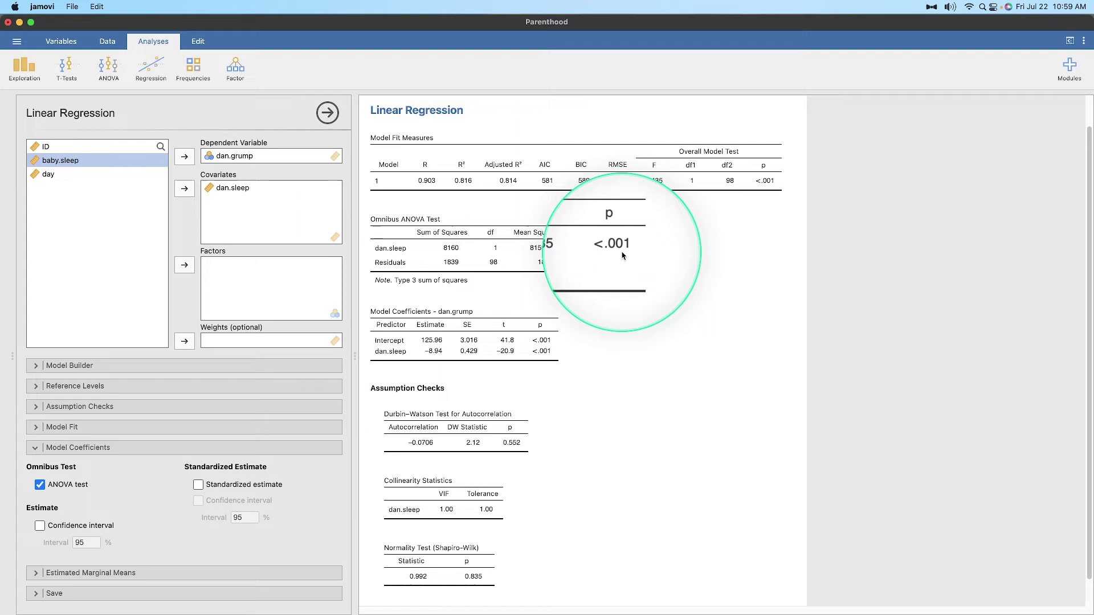
left_click(90, 528)
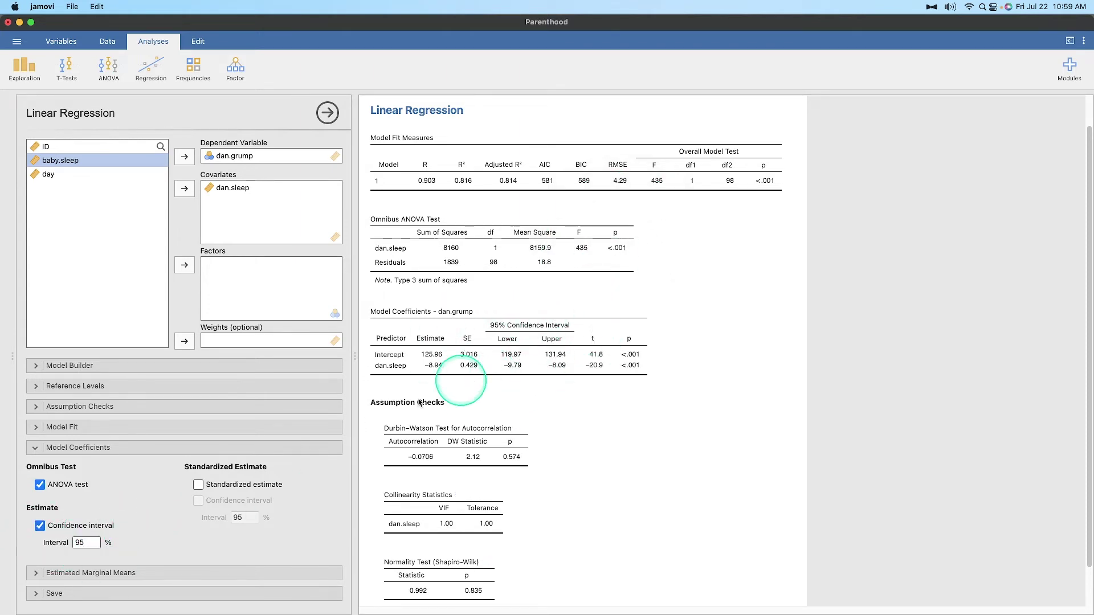
left_click(244, 485)
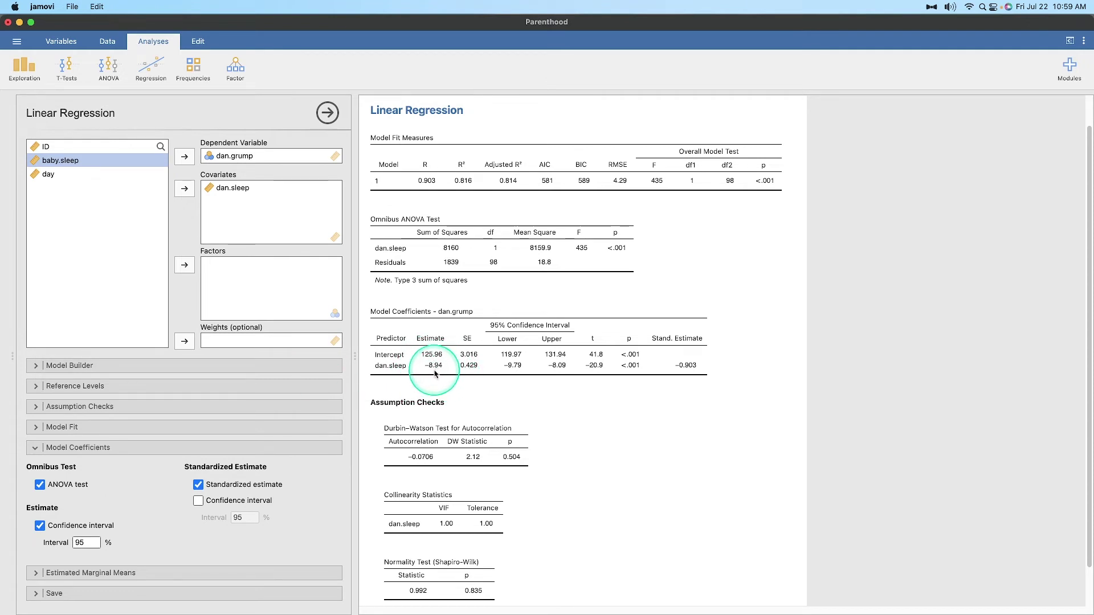
left_click(200, 500)
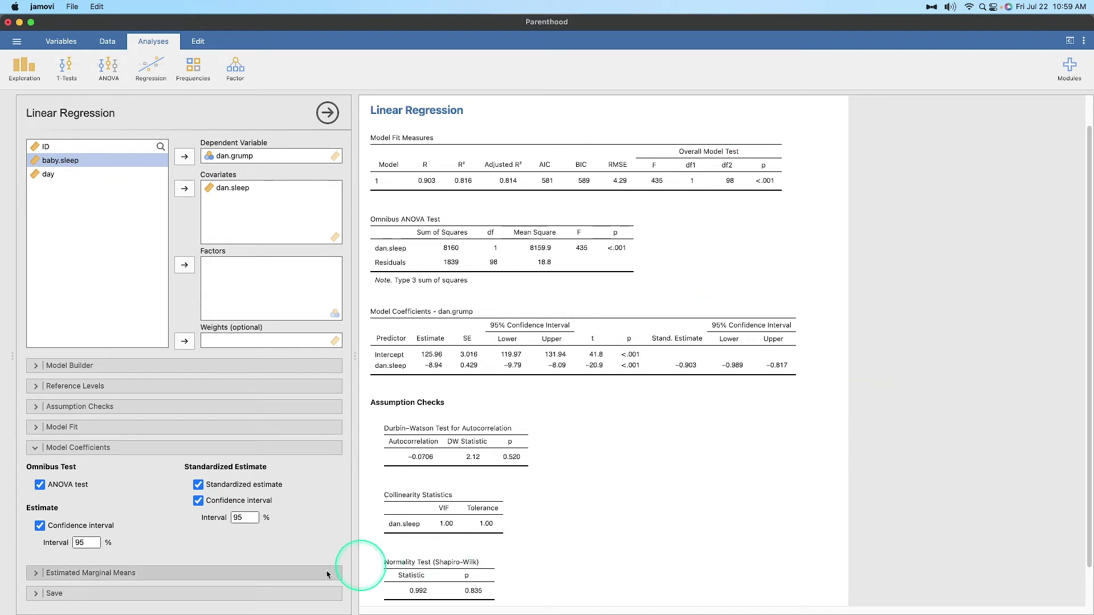
Set dan.sleep as the marginal means term and add a marginal means table alongside the plot.
left_click(293, 449)
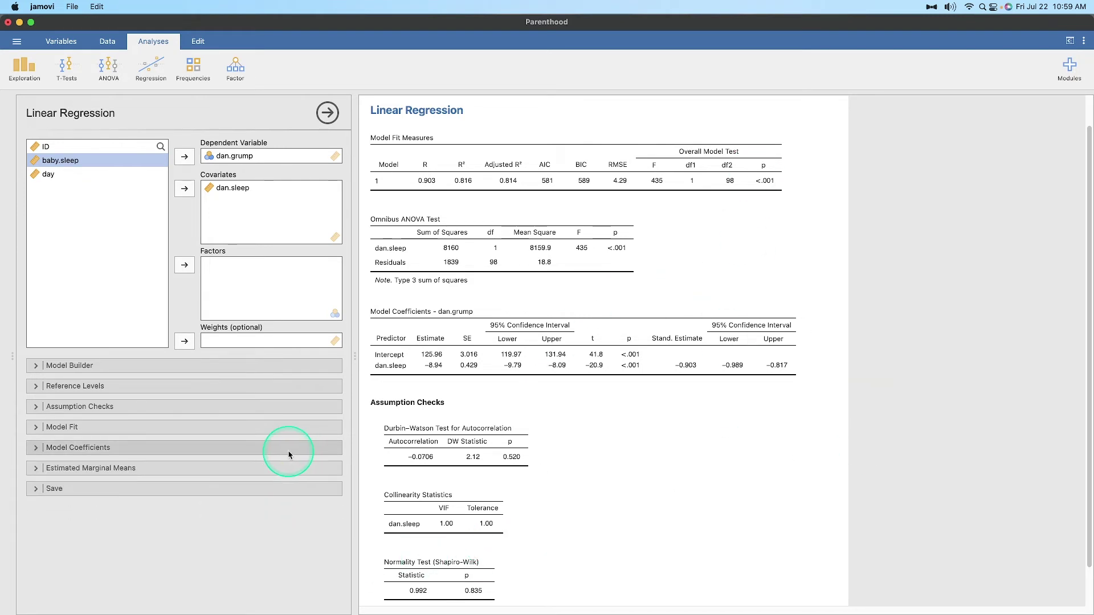
left_click(279, 465)
left_click_drag(48, 371, 271, 404)
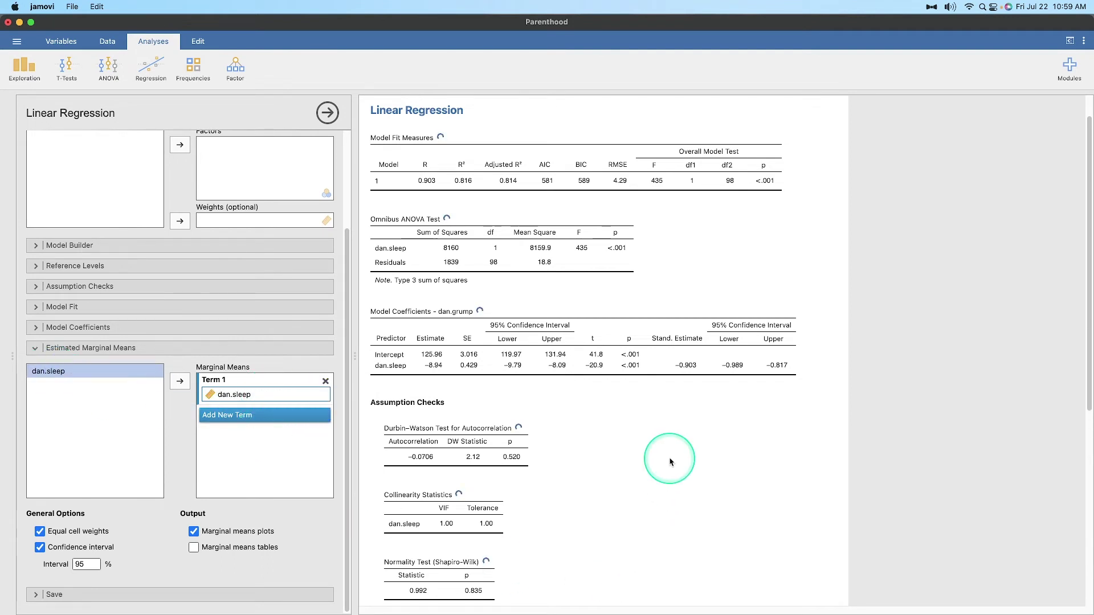
scroll(661, 458, "down", 6)
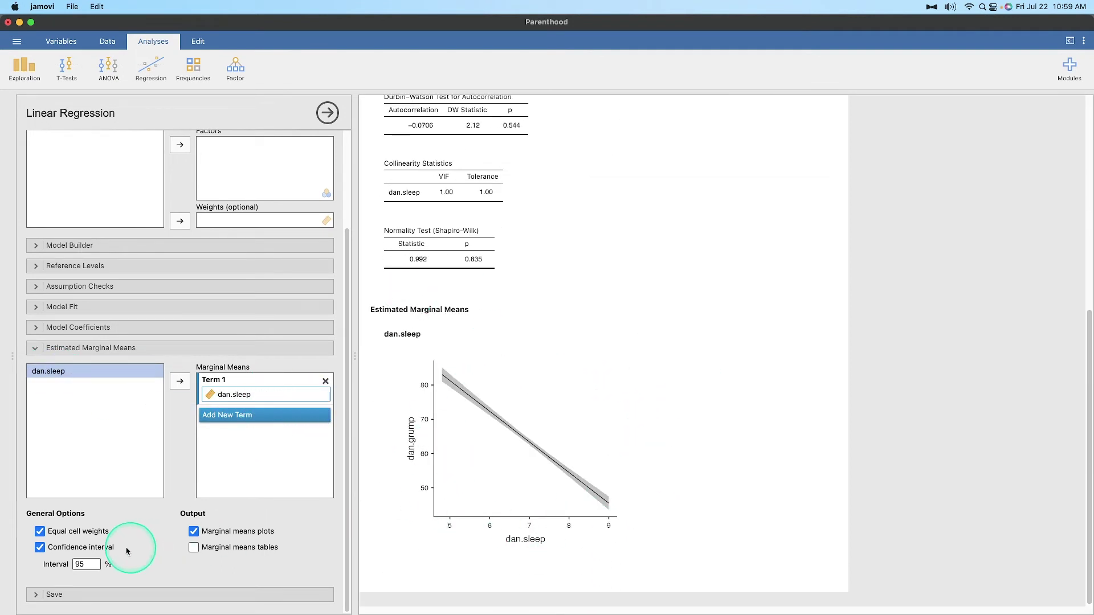
left_click(226, 554)
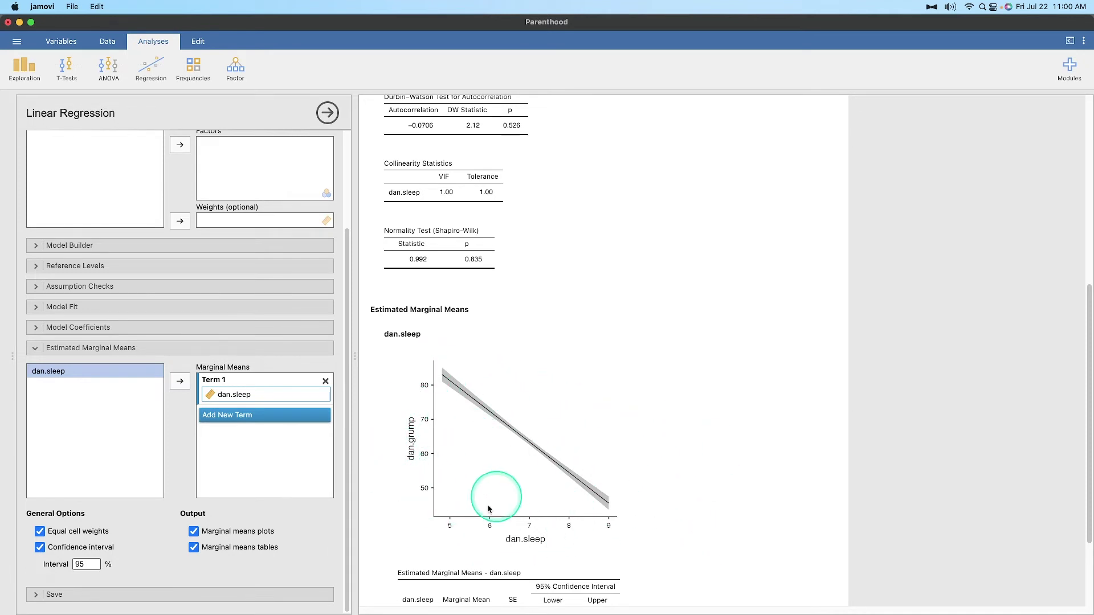
scroll(420, 417, "down", 4)
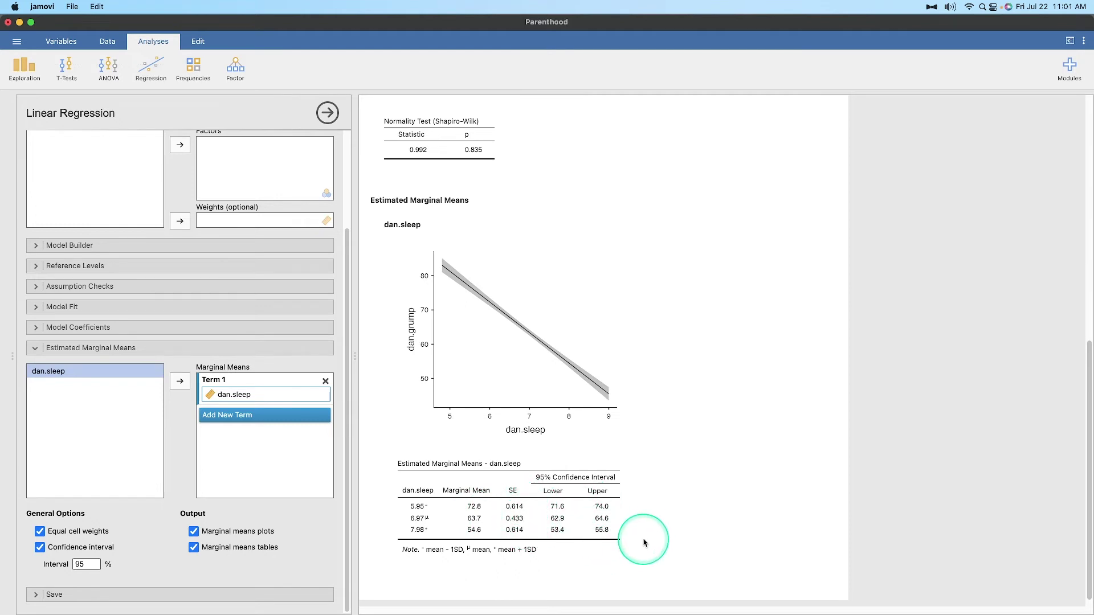
left_click(83, 348)
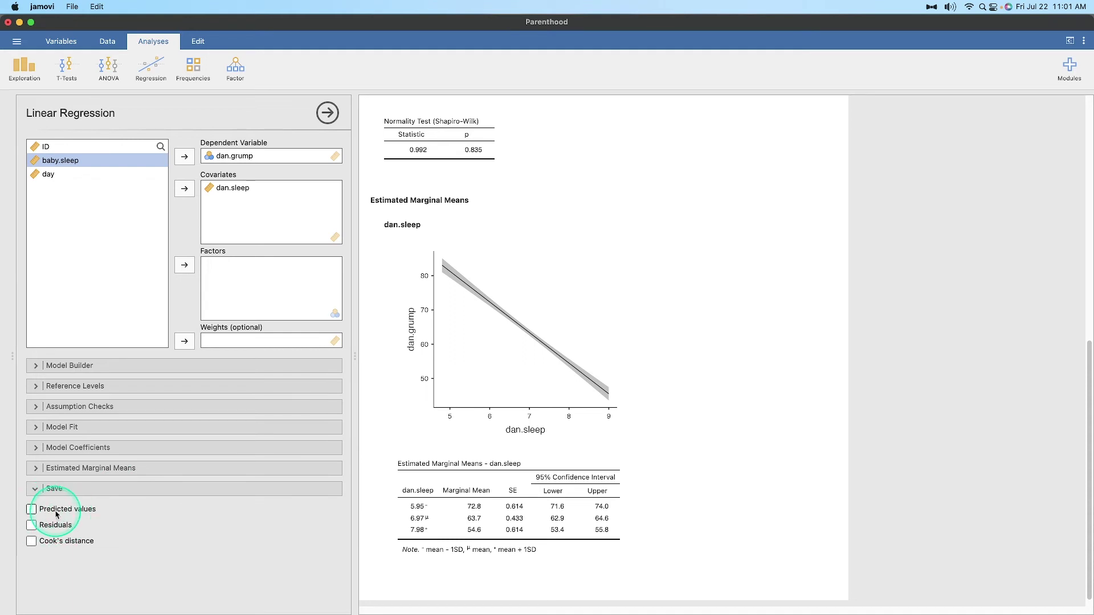
left_click(108, 41)
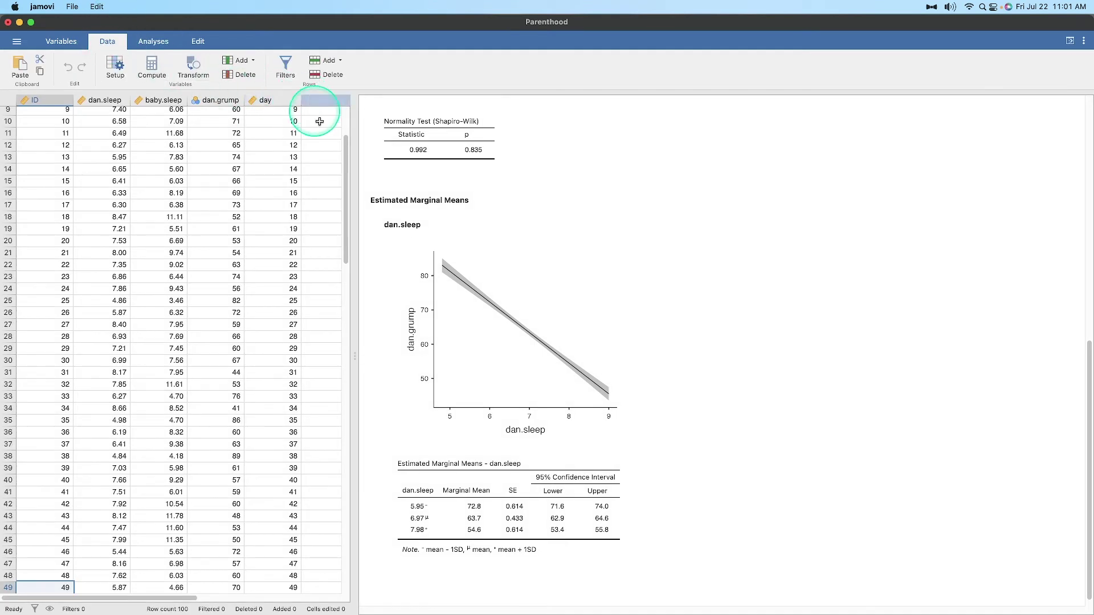
left_click(161, 47)
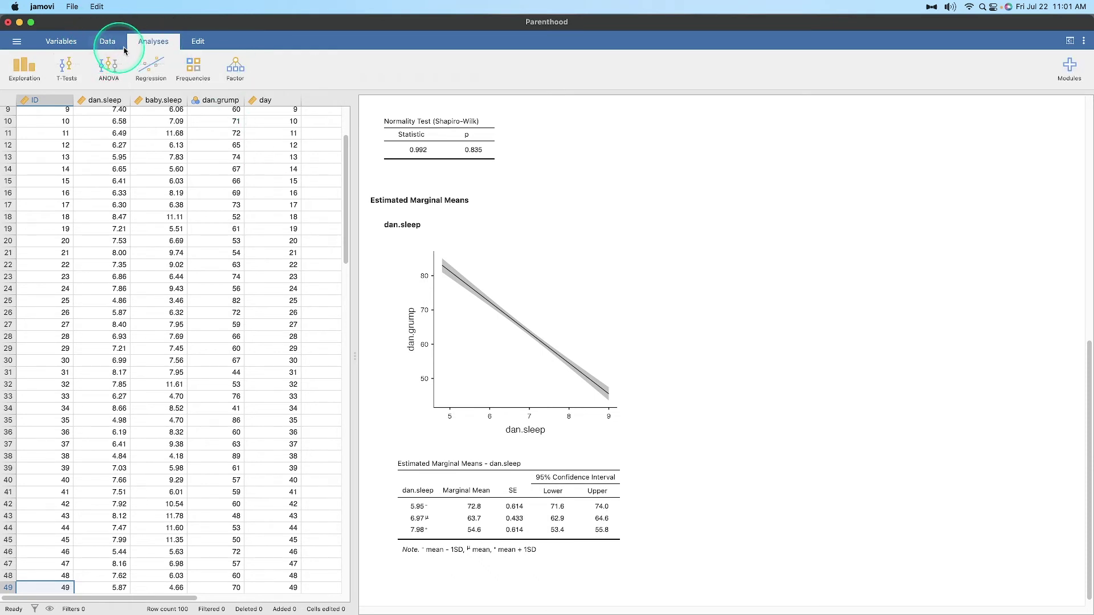
left_click(520, 428)
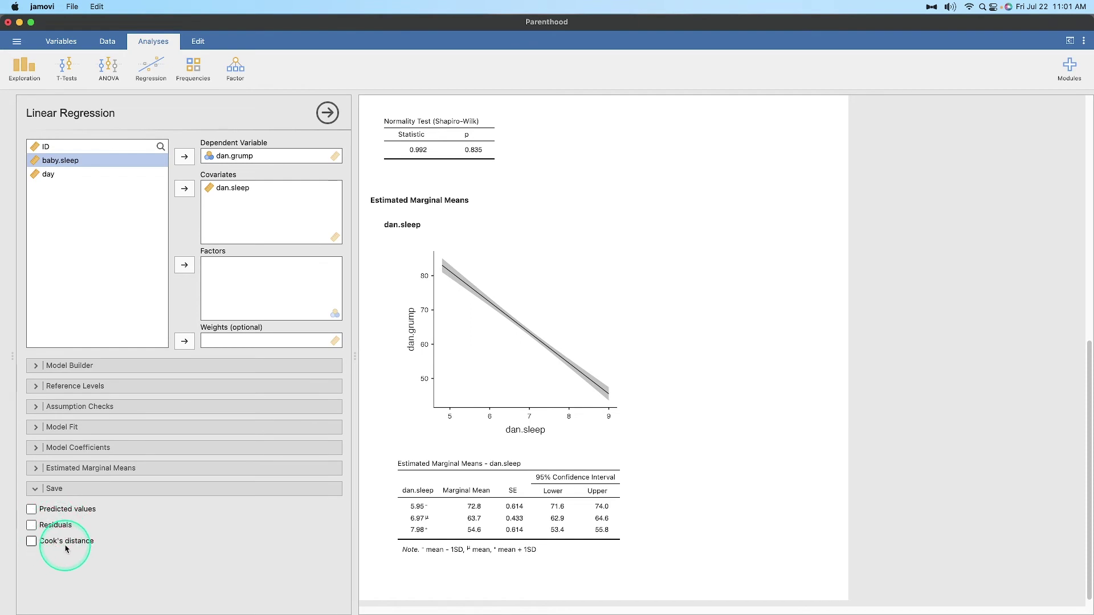
left_click(107, 39)
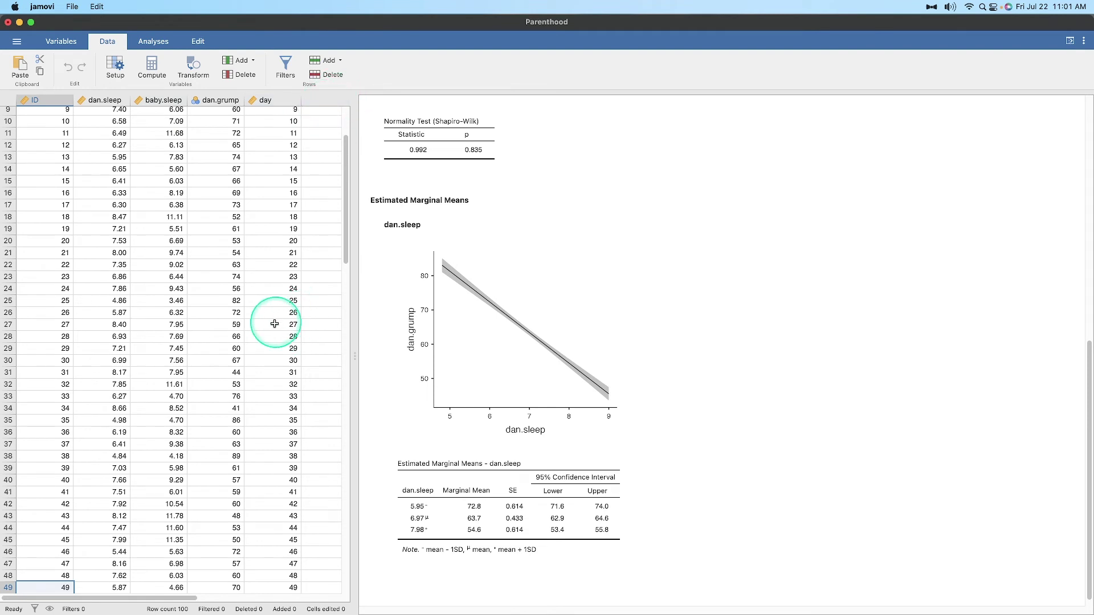
scroll(286, 325, "right", 10)
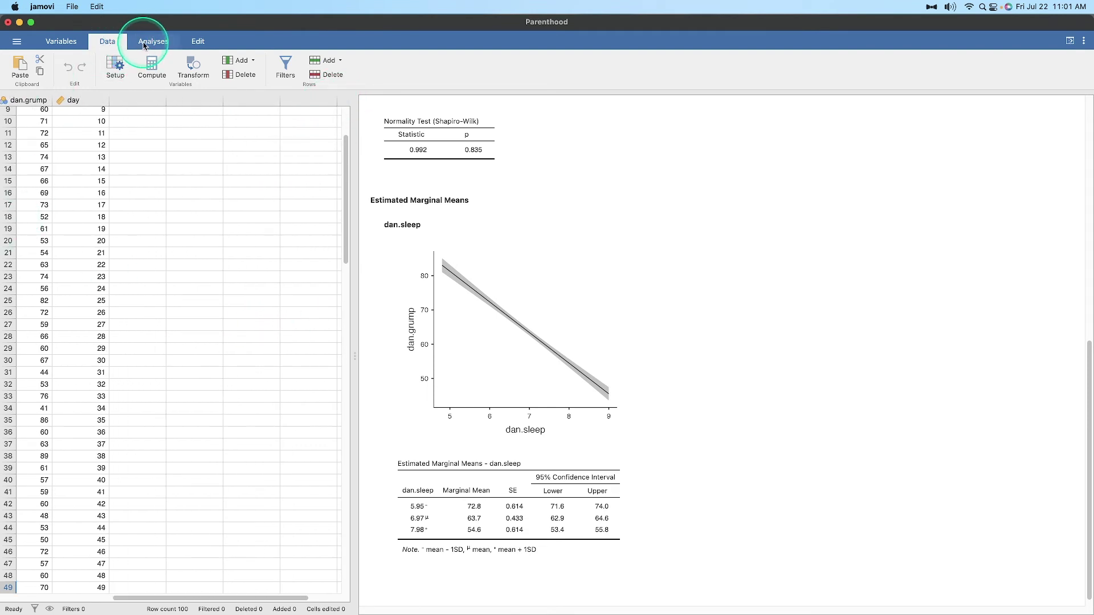
left_click(144, 45)
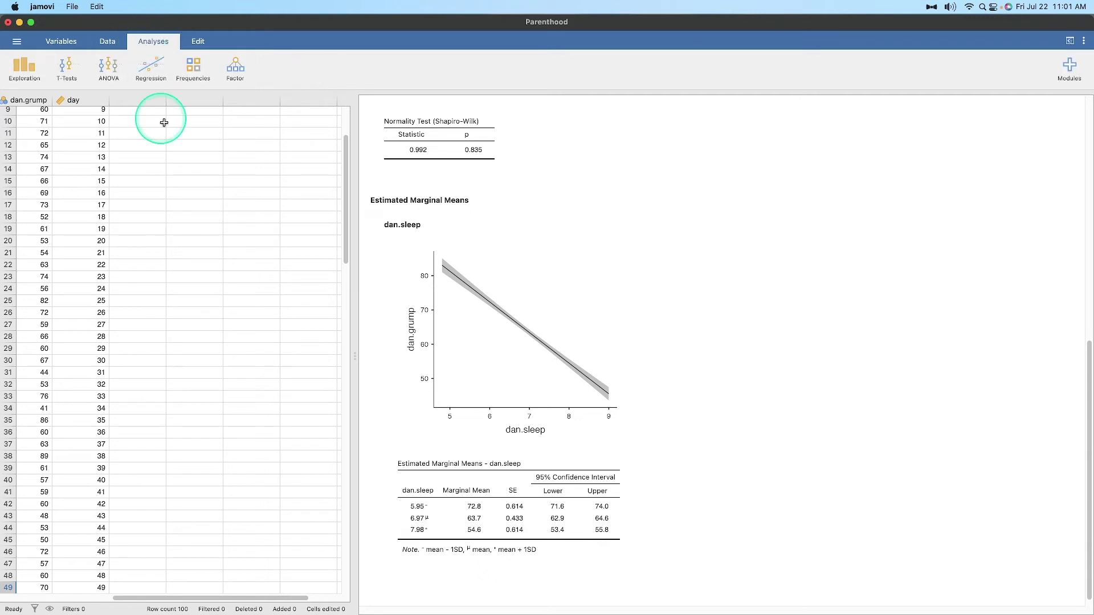
left_click(497, 299)
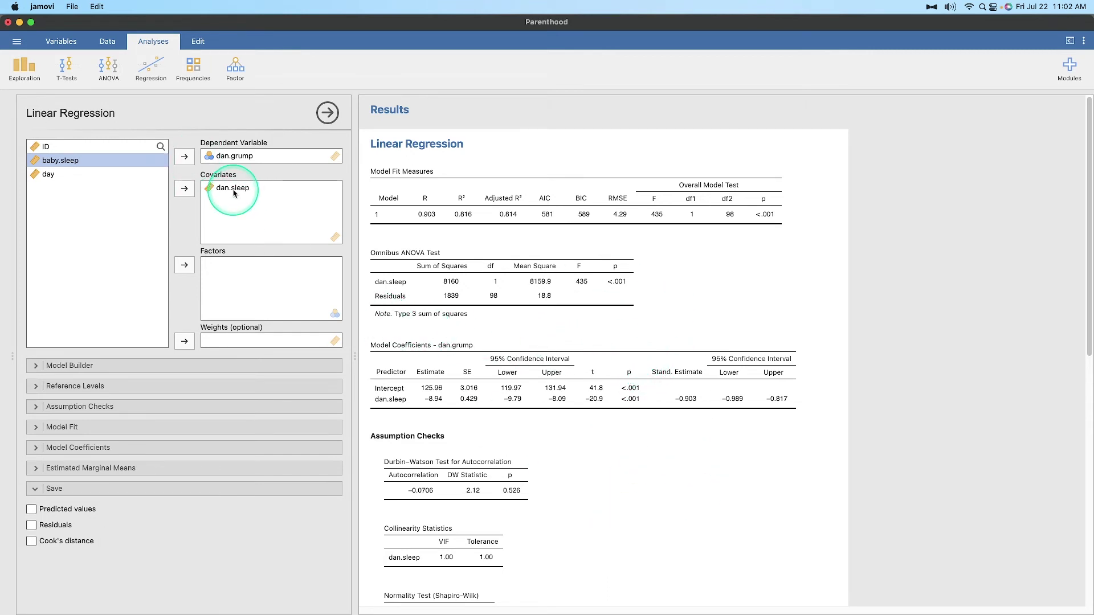
scroll(706, 378, "down", 10)
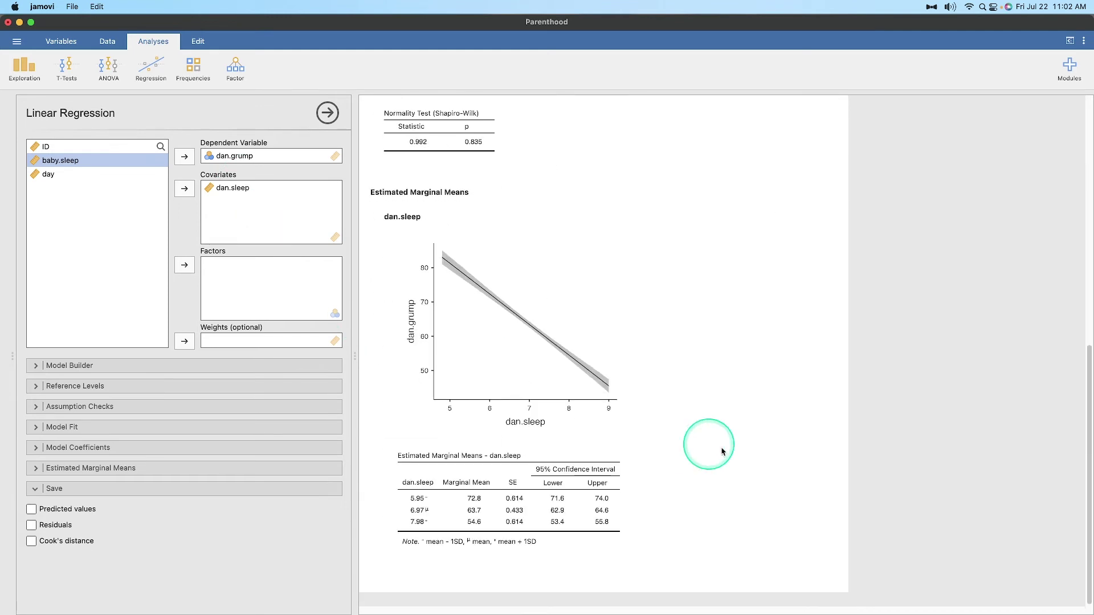
Start a second linear regression: dan.sleep as dependent, baby.sleep and dan.grump as covariates.
left_click(886, 420)
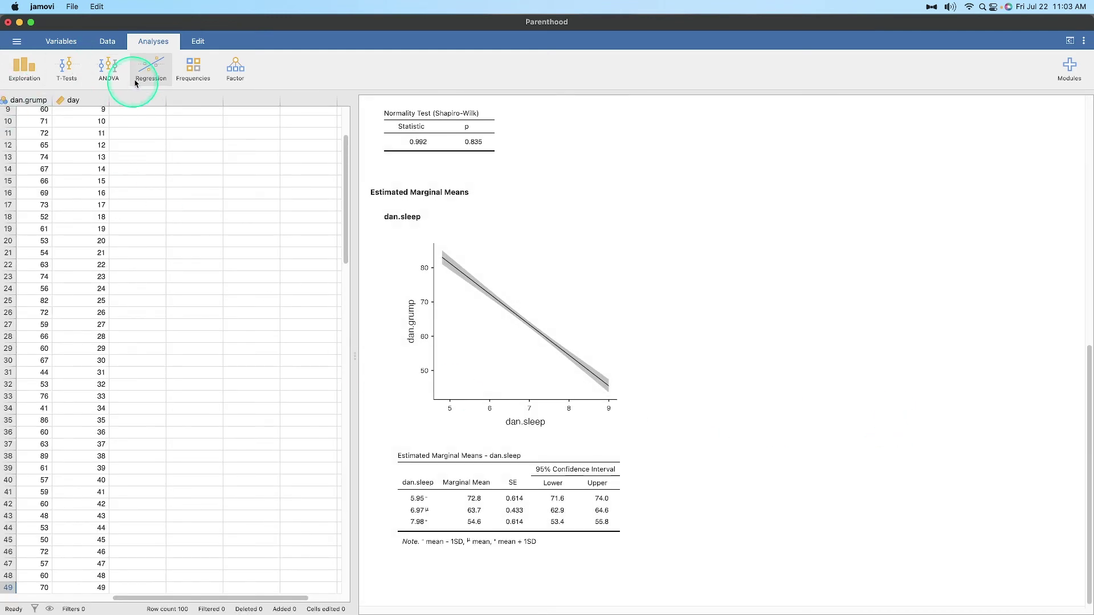
left_click(151, 71)
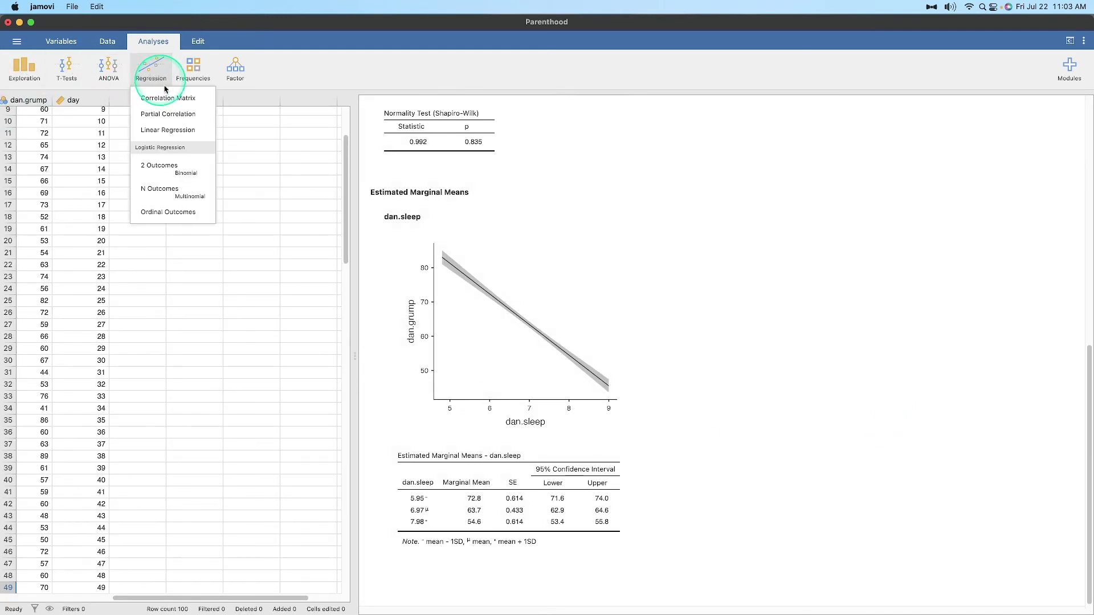
left_click(166, 134)
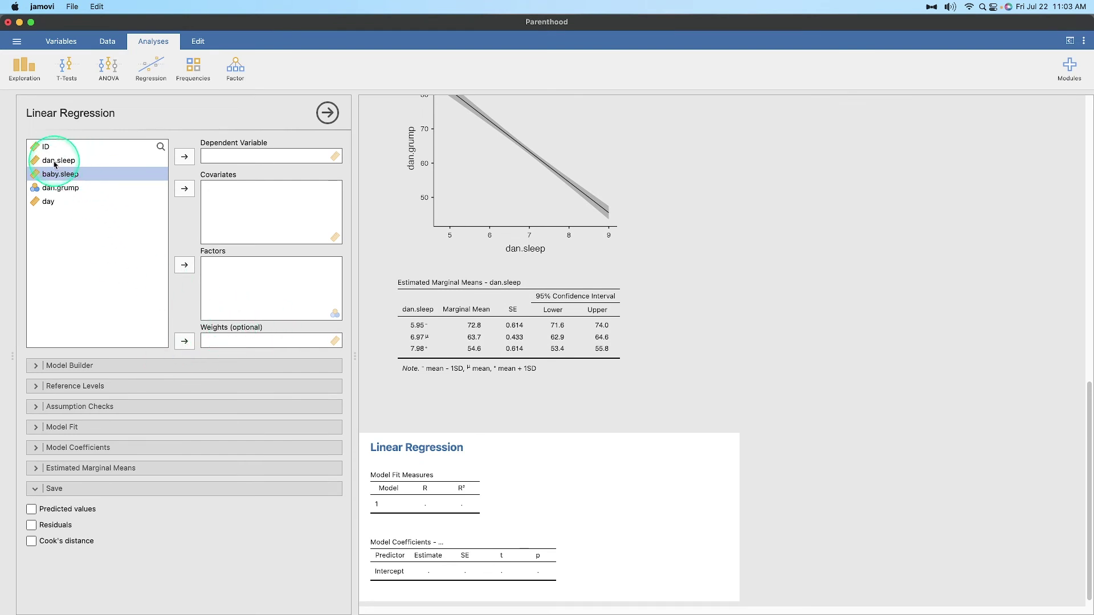
left_click_drag(54, 164, 231, 157)
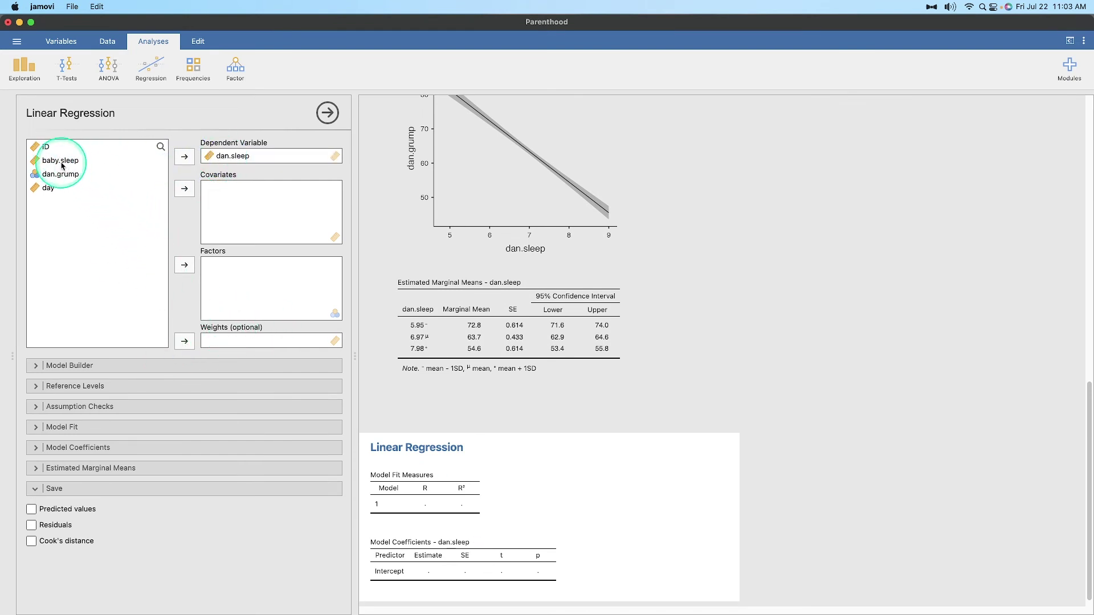
left_click_drag(63, 165, 232, 200)
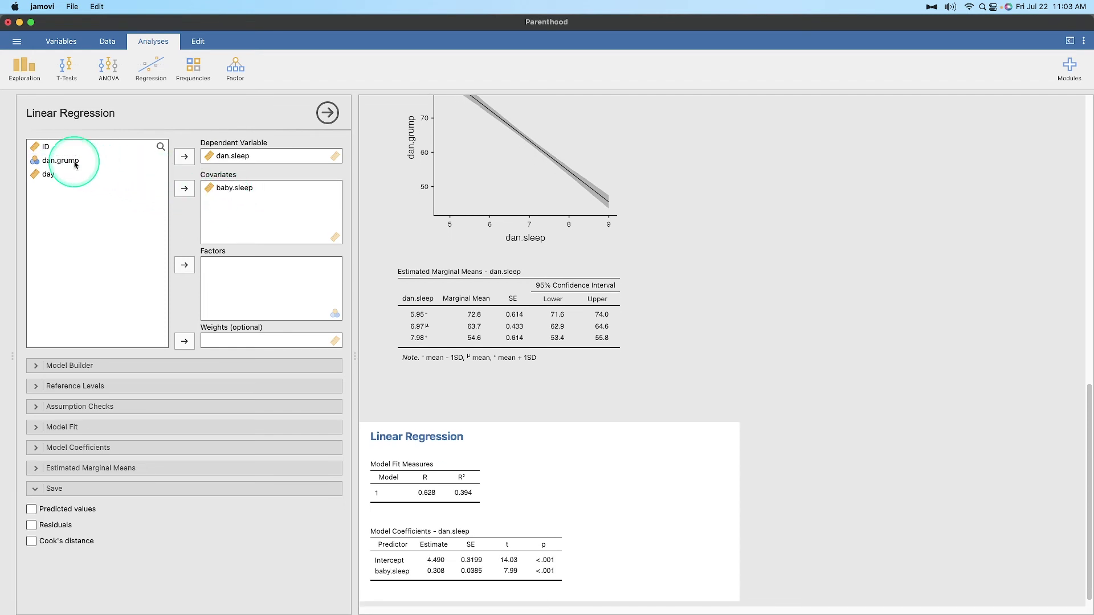
left_click_drag(75, 164, 264, 208)
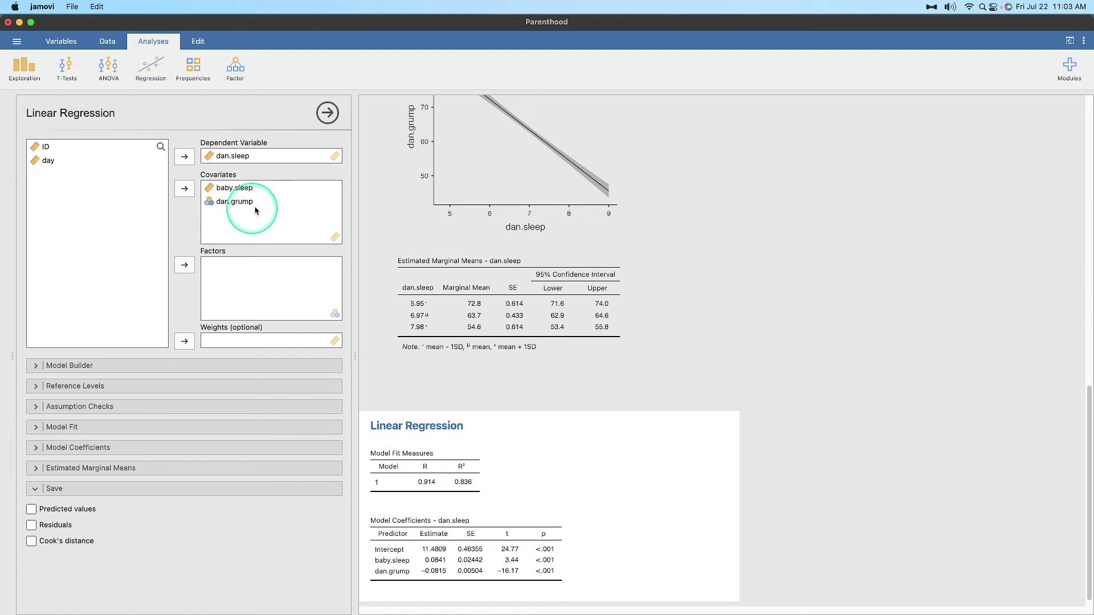
Turn on the autocorrelation test, collinearity statistics and normality test as assumption checks.
left_click(69, 493)
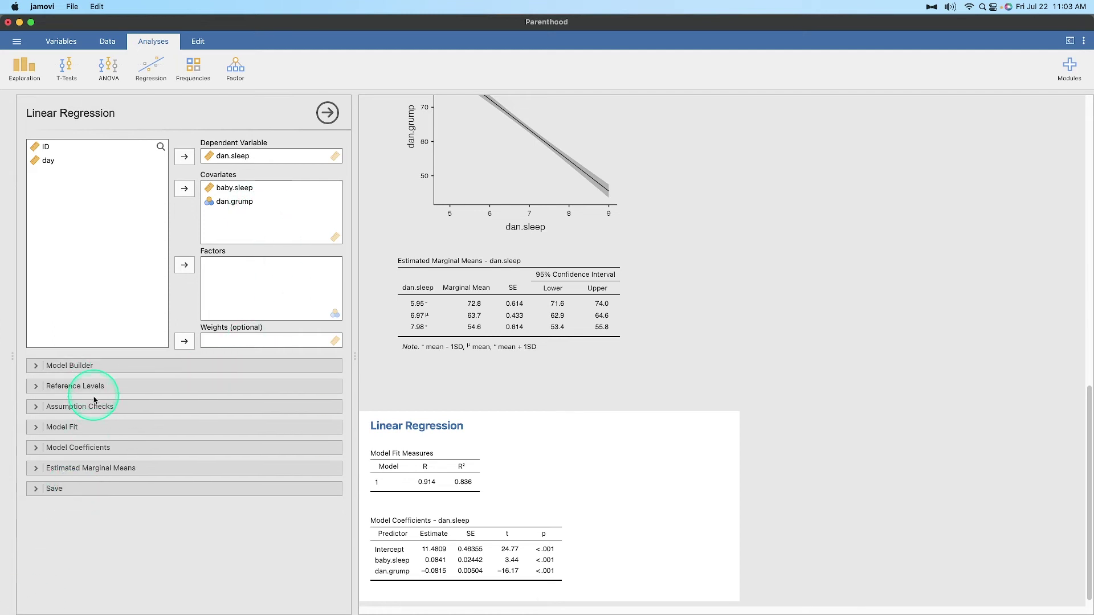
left_click(73, 406)
left_click(75, 458)
left_click(68, 475)
left_click(126, 407)
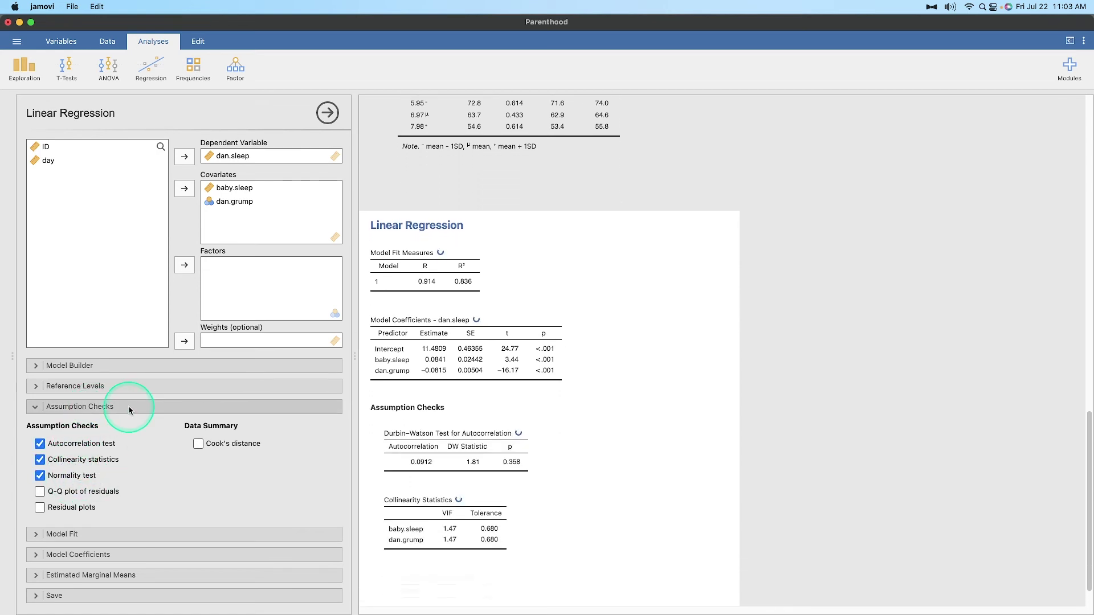
left_click(134, 366)
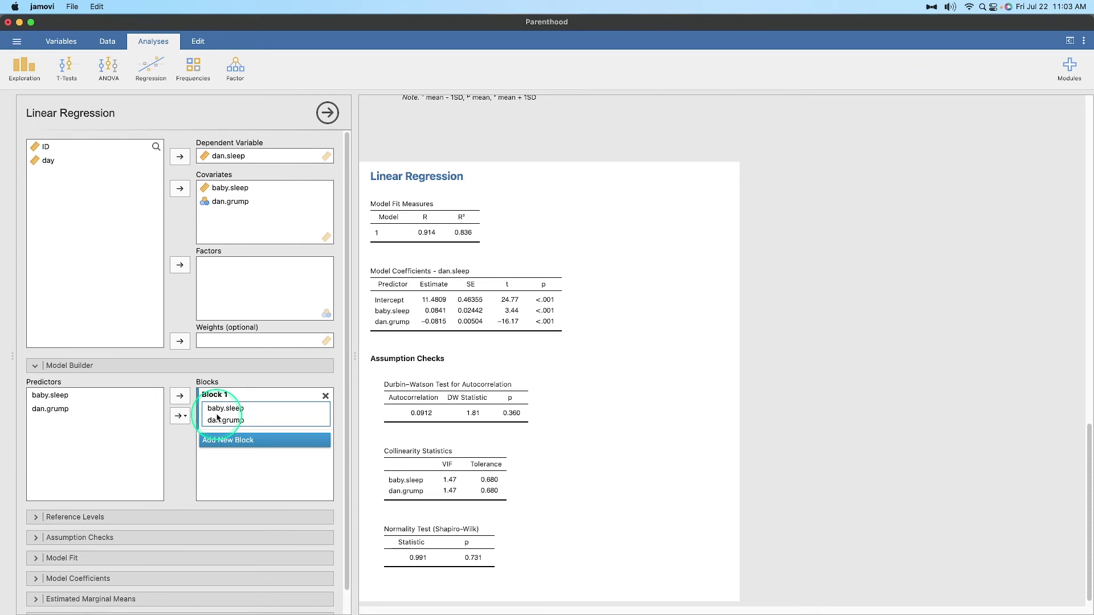
left_click(234, 366)
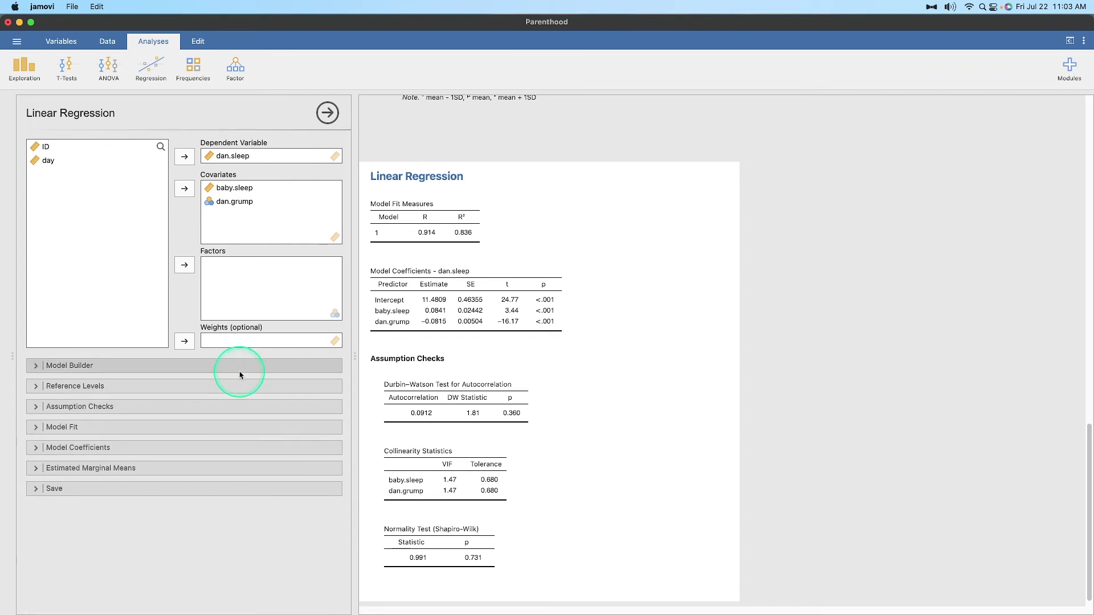
Add adjusted R², AIC, BIC, RMSE and the overall F test to the model fit measures.
left_click(149, 429)
left_click(63, 497)
left_click(55, 512)
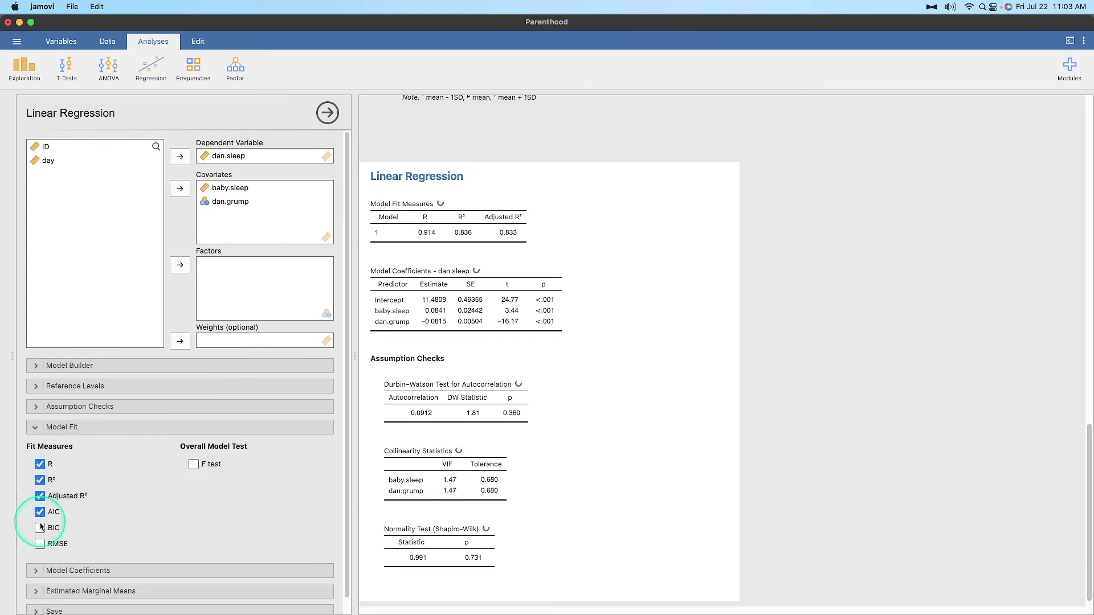
left_click(57, 544)
left_click(54, 528)
left_click(193, 464)
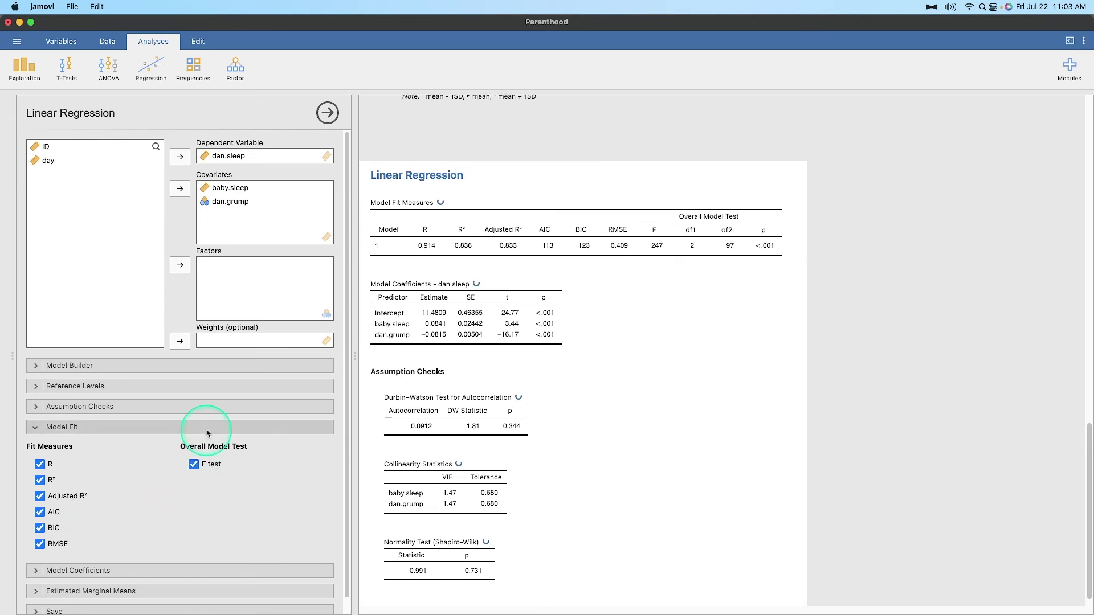
left_click(194, 427)
Add the omnibus ANOVA table, coefficient confidence intervals and standardized estimates.
left_click(170, 448)
left_click(63, 525)
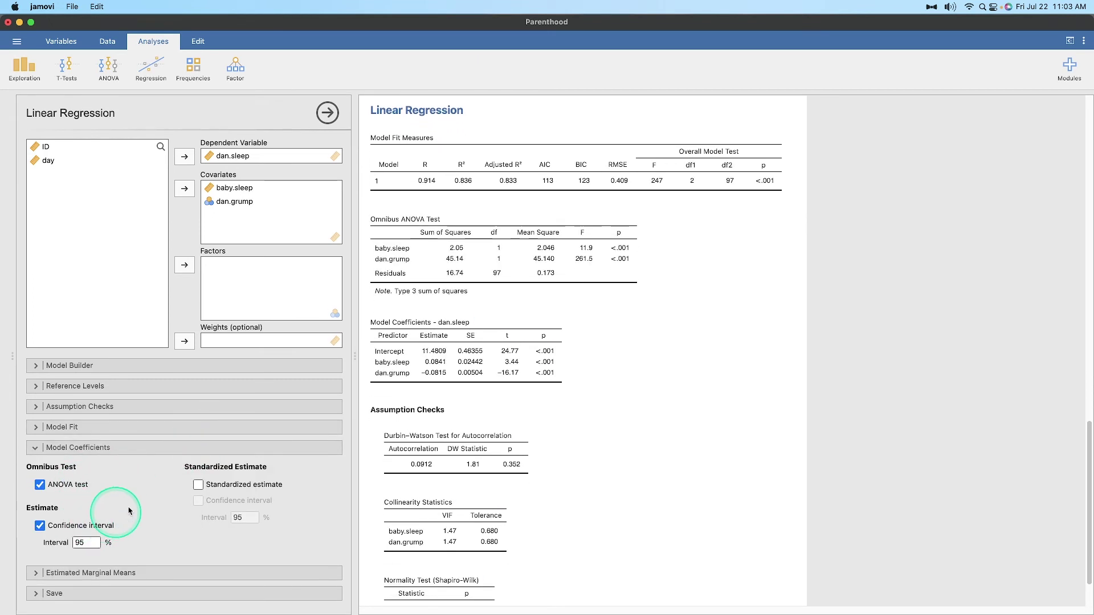
left_click(206, 485)
left_click(228, 500)
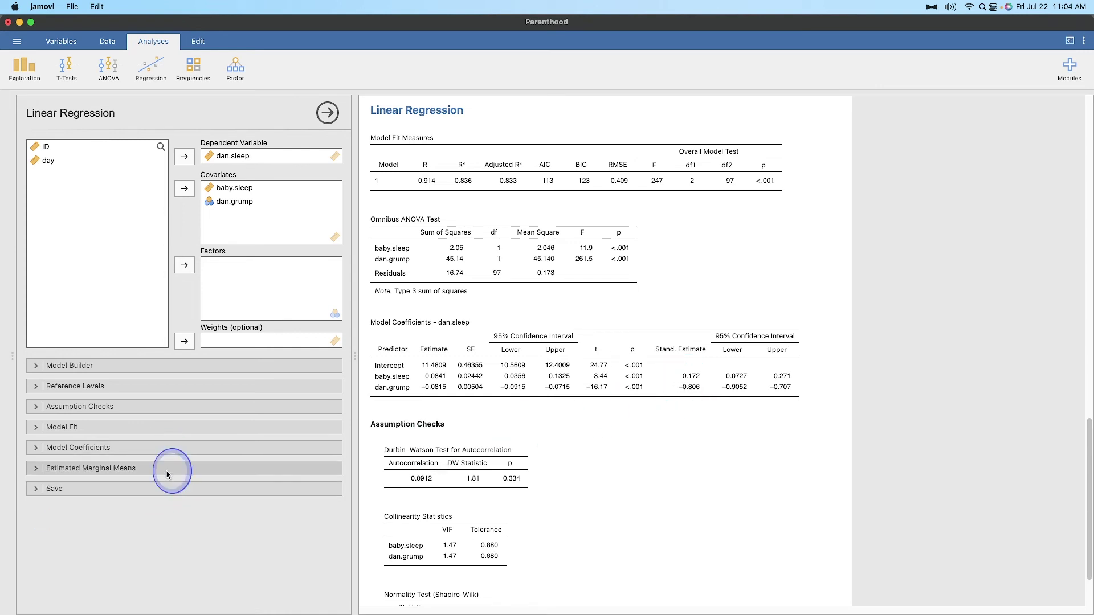
Place baby.sleep in marginal means Term 1 and dan.grump in Term 2, then review the plots.
left_click(171, 470)
left_click_drag(51, 492, 276, 527)
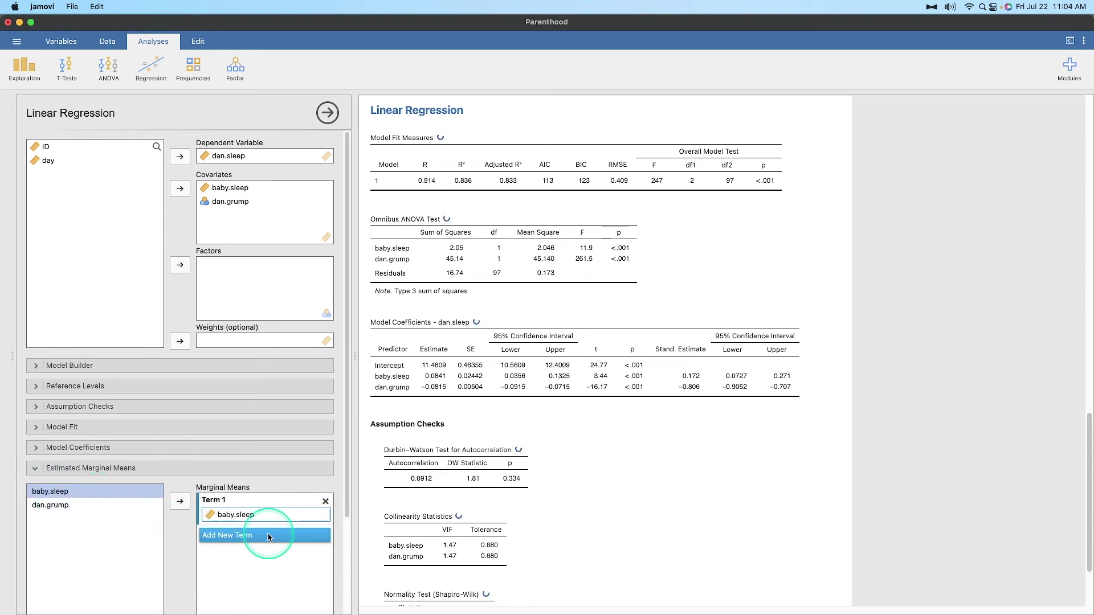
left_click_drag(73, 503, 268, 544)
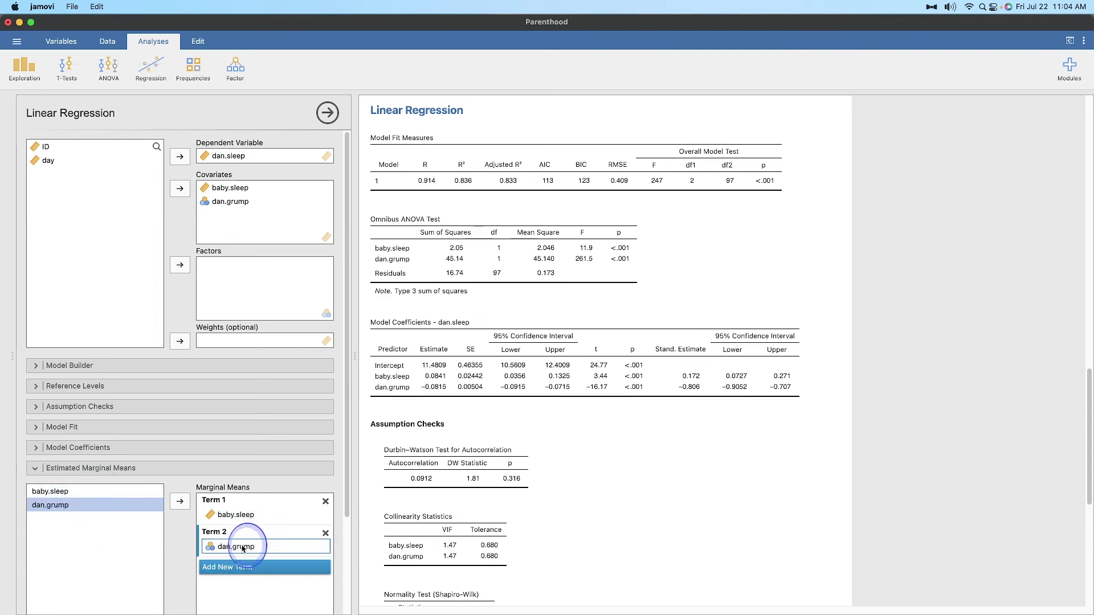
scroll(177, 513, "down", 5)
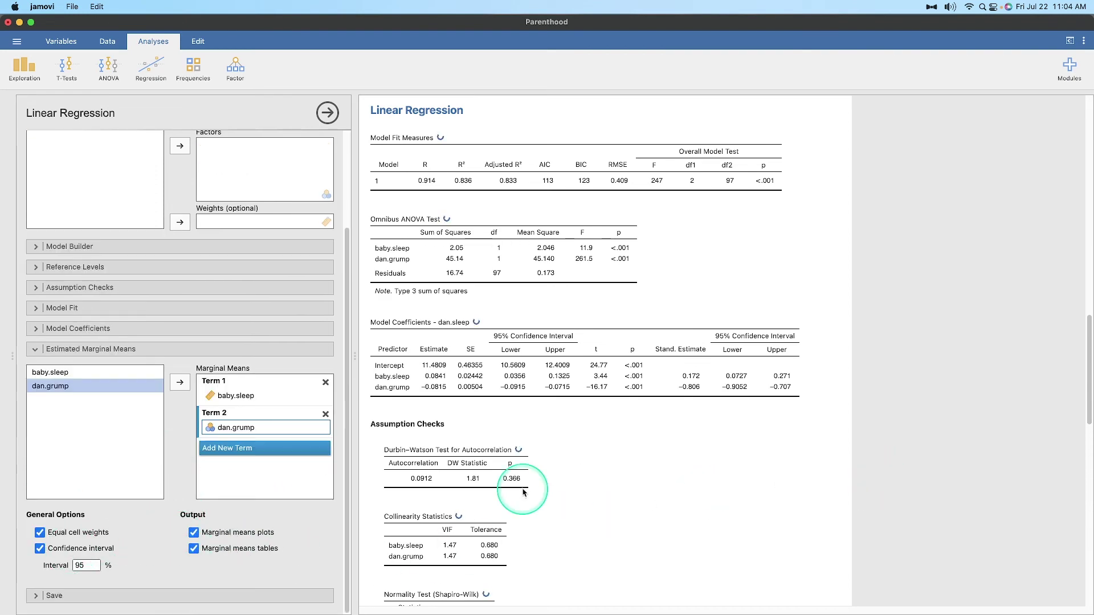
scroll(678, 490, "down", 10)
scroll(689, 480, "up", 4)
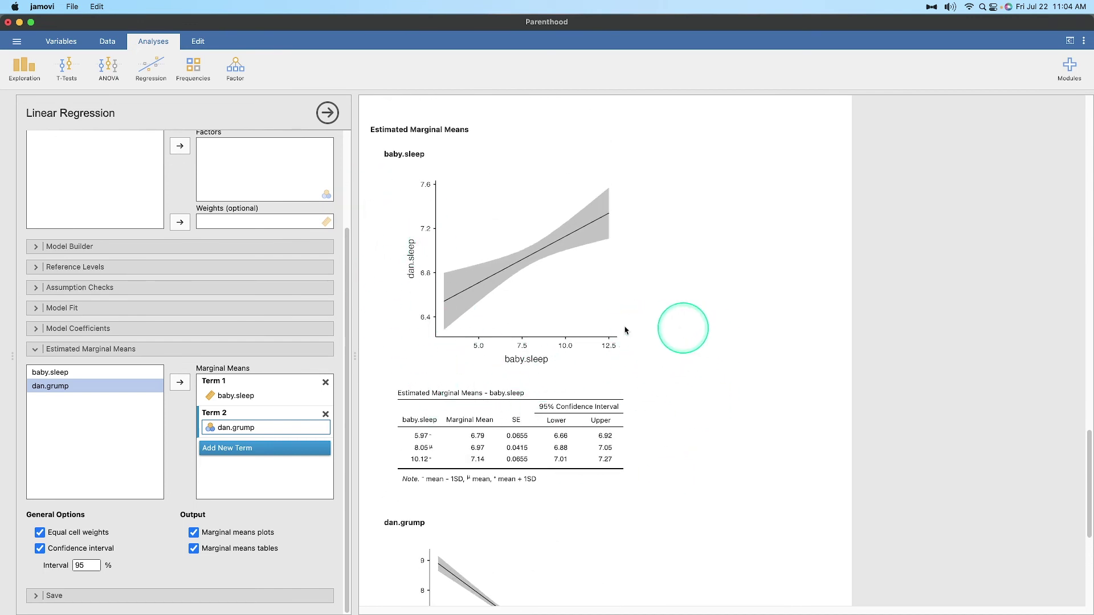
scroll(704, 354, "down", 4)
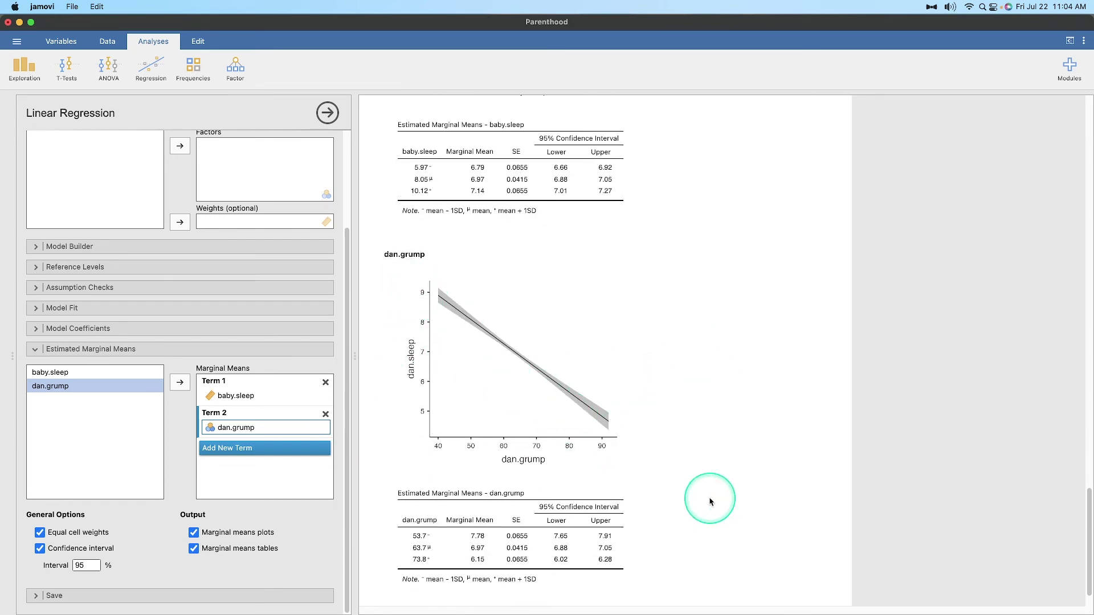
scroll(680, 516, "down", 2)
scroll(513, 450, "up", 5)
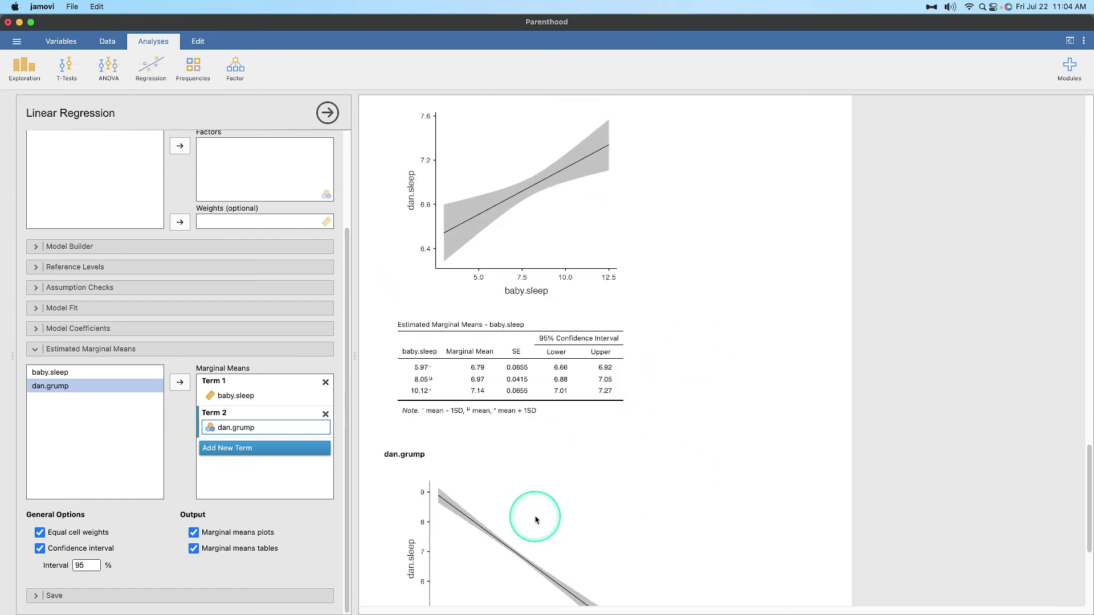
scroll(490, 367, "up", 4)
scroll(512, 380, "up", 10)
scroll(557, 369, "down", 5)
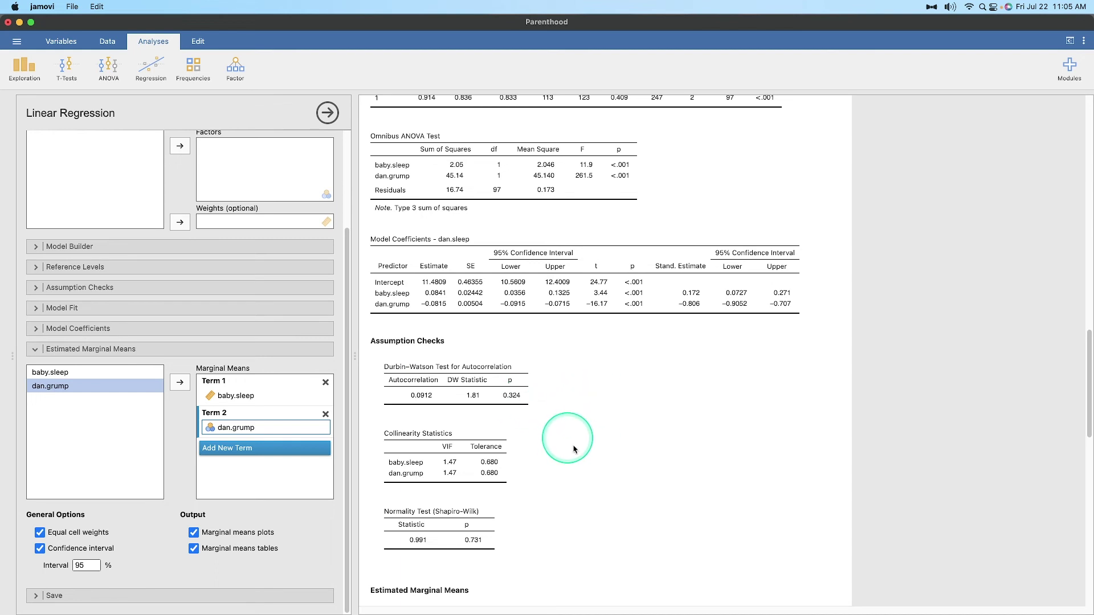
scroll(574, 447, "down", 1)
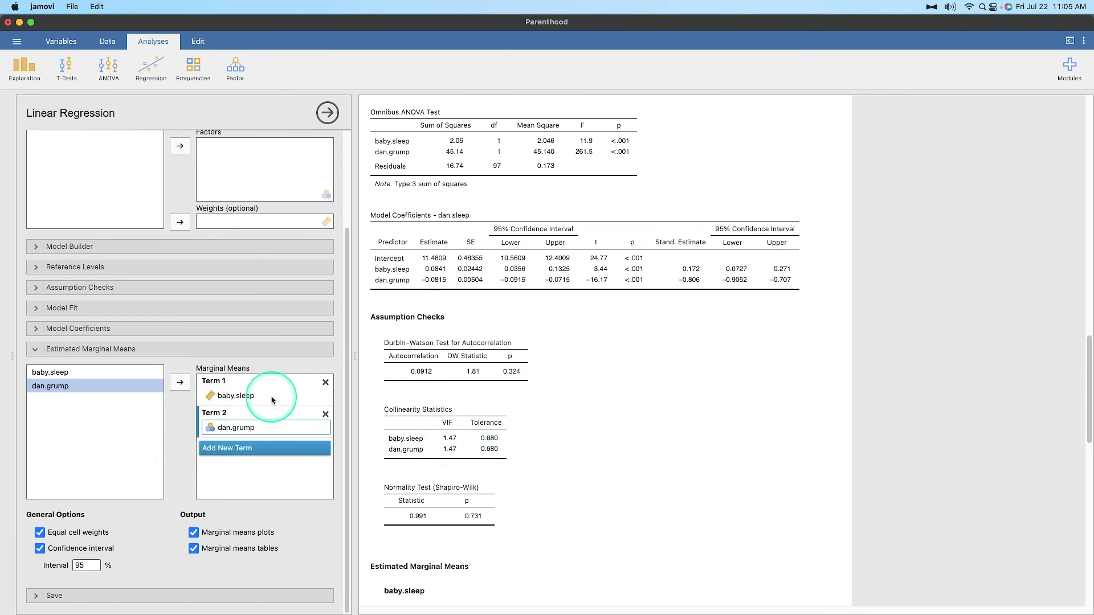
scroll(536, 521, "up", 10)
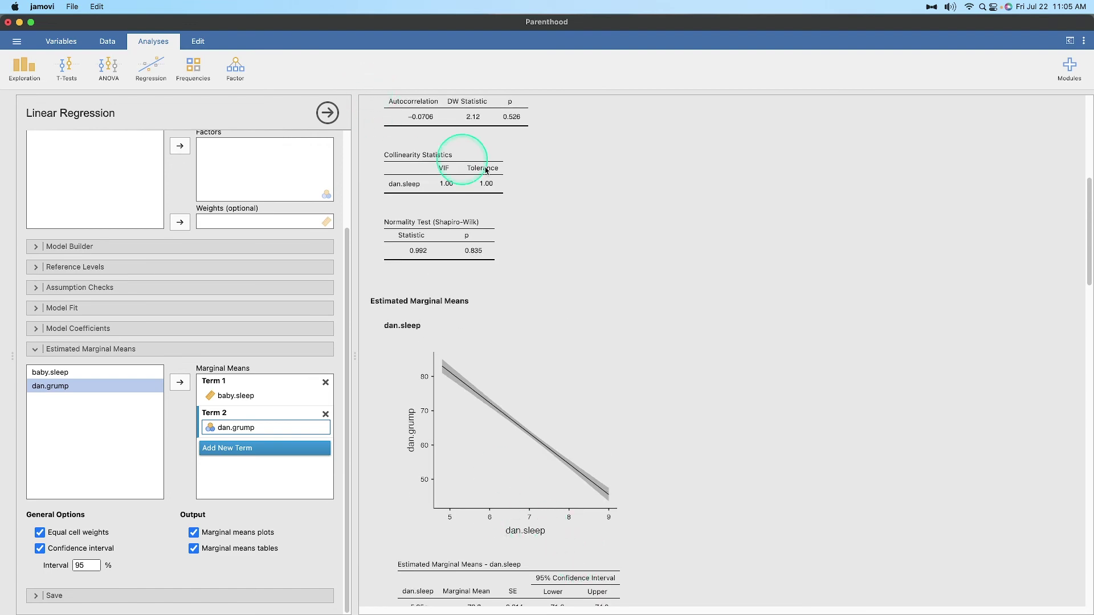
scroll(523, 344, "down", 10)
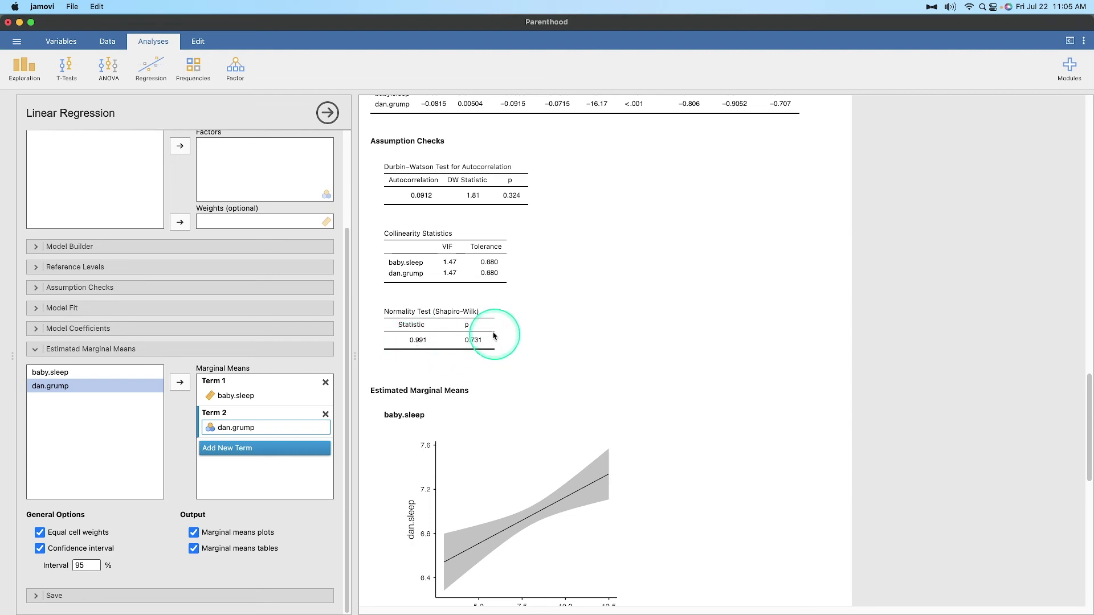
scroll(651, 440, "up", 5)
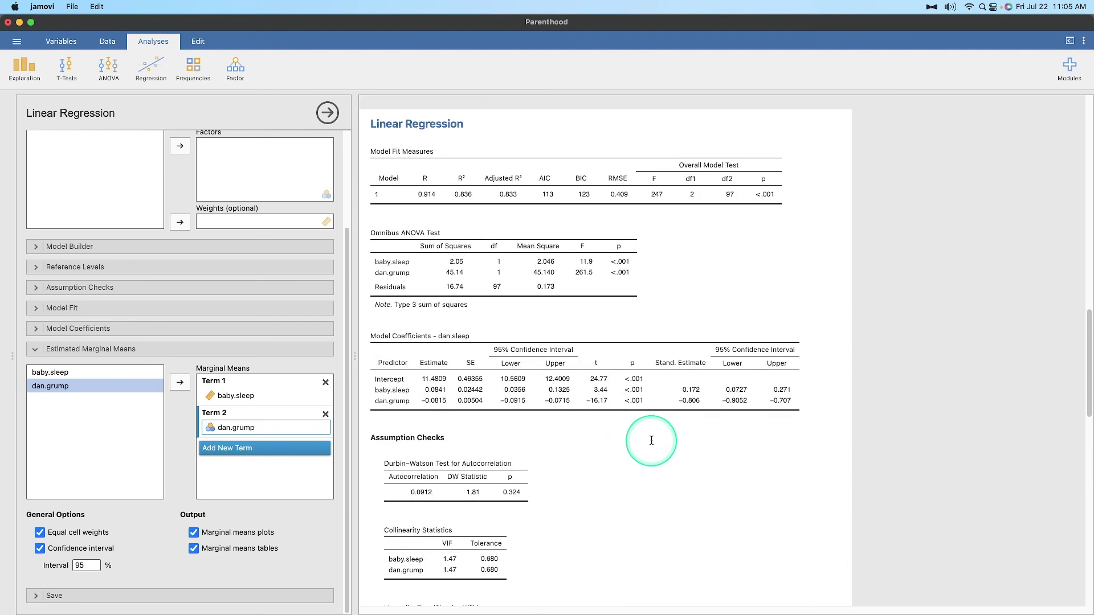
scroll(651, 440, "up", 2)
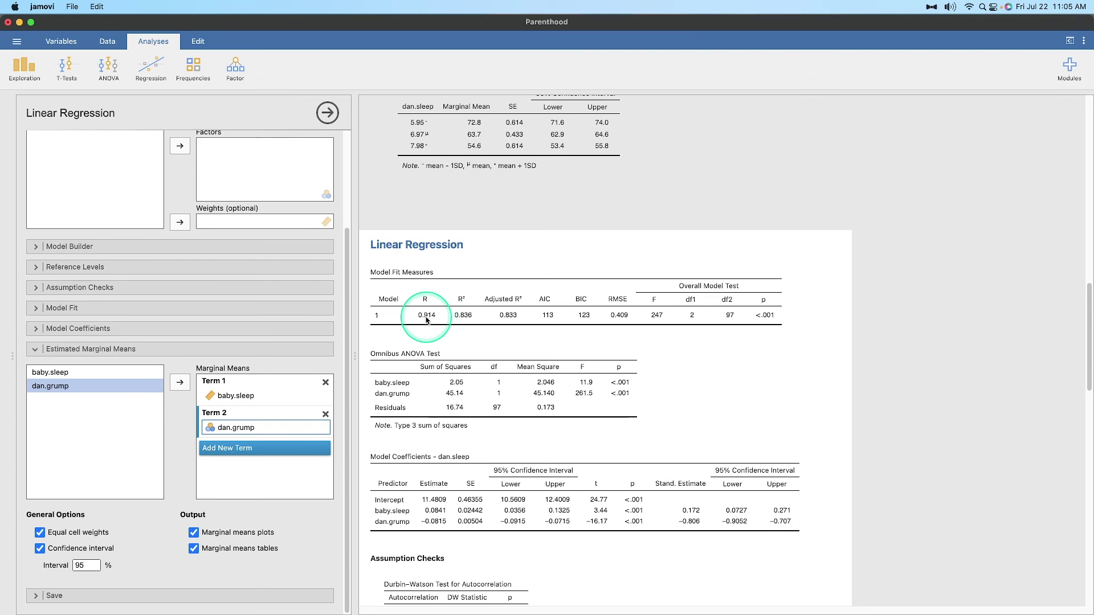
scroll(478, 371, "up", 10)
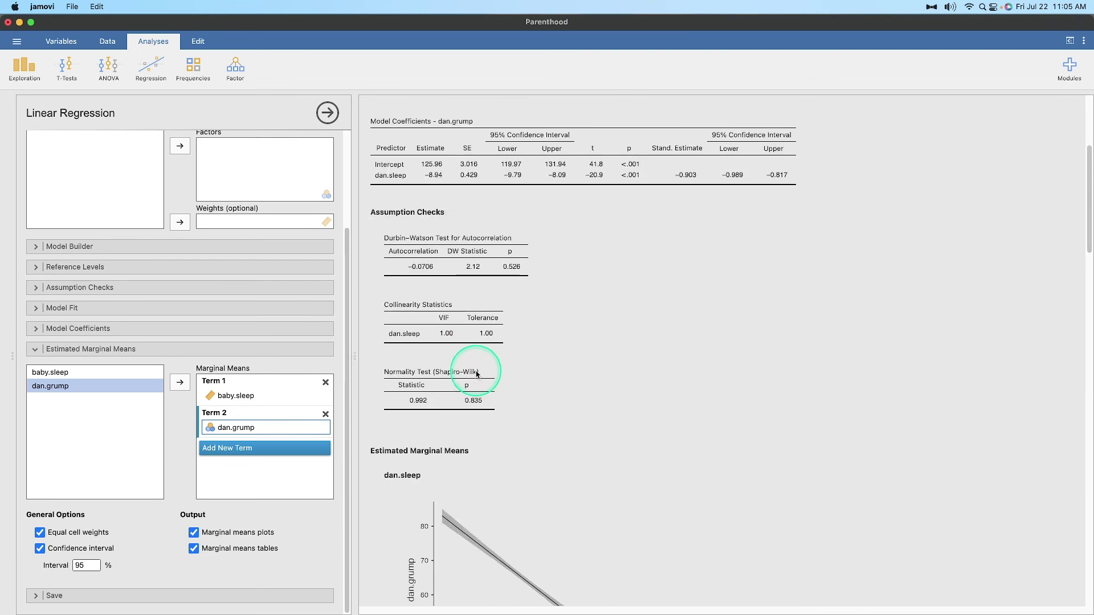
scroll(478, 373, "up", 4)
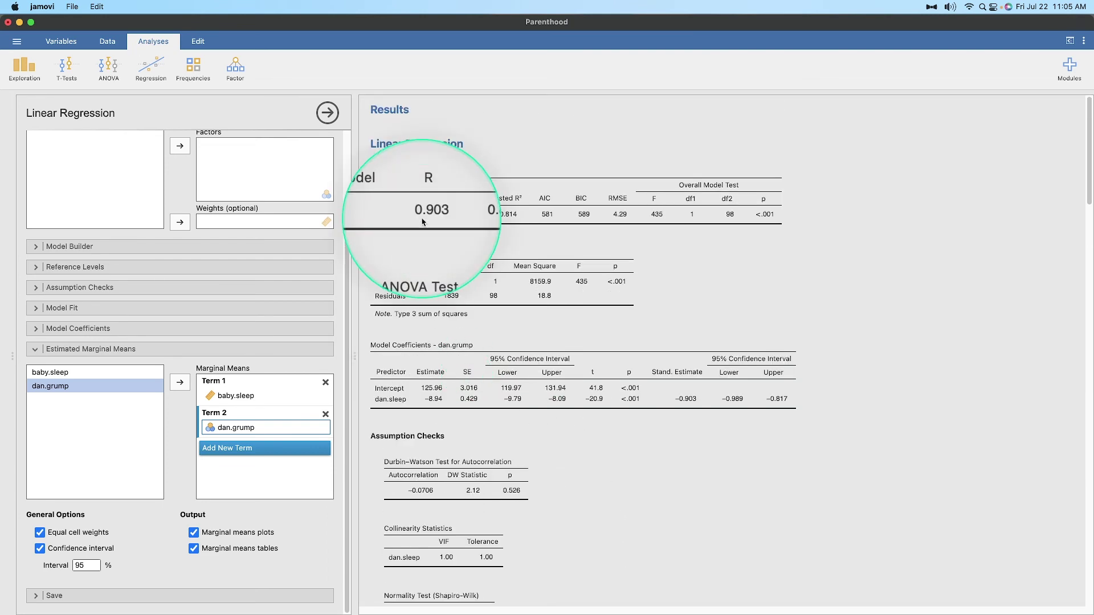
scroll(436, 292, "down", 15)
scroll(441, 333, "down", 3)
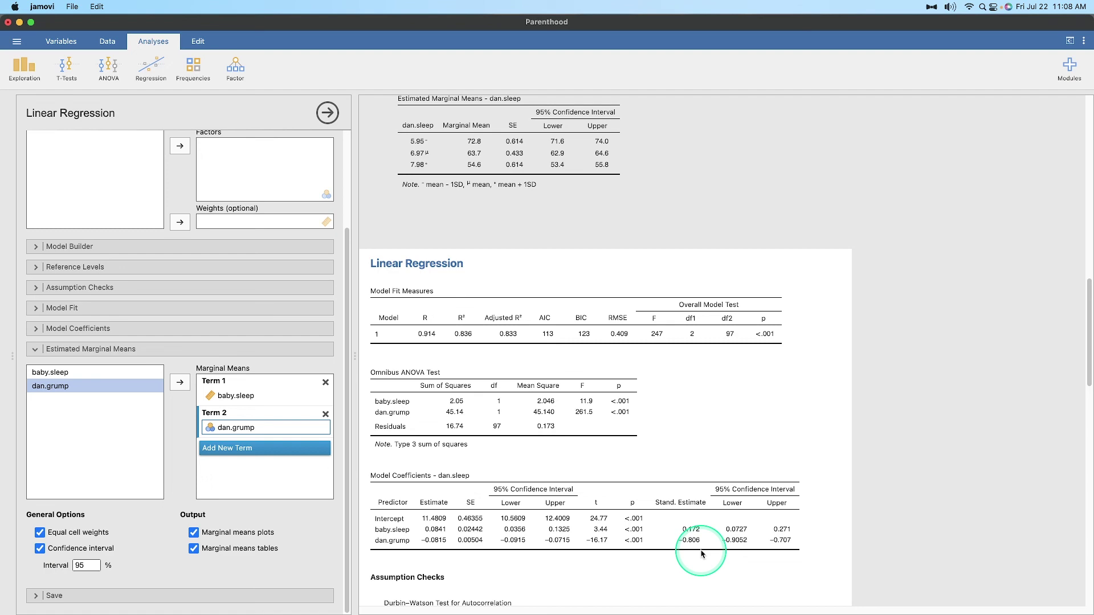
scroll(797, 342, "down", 2)
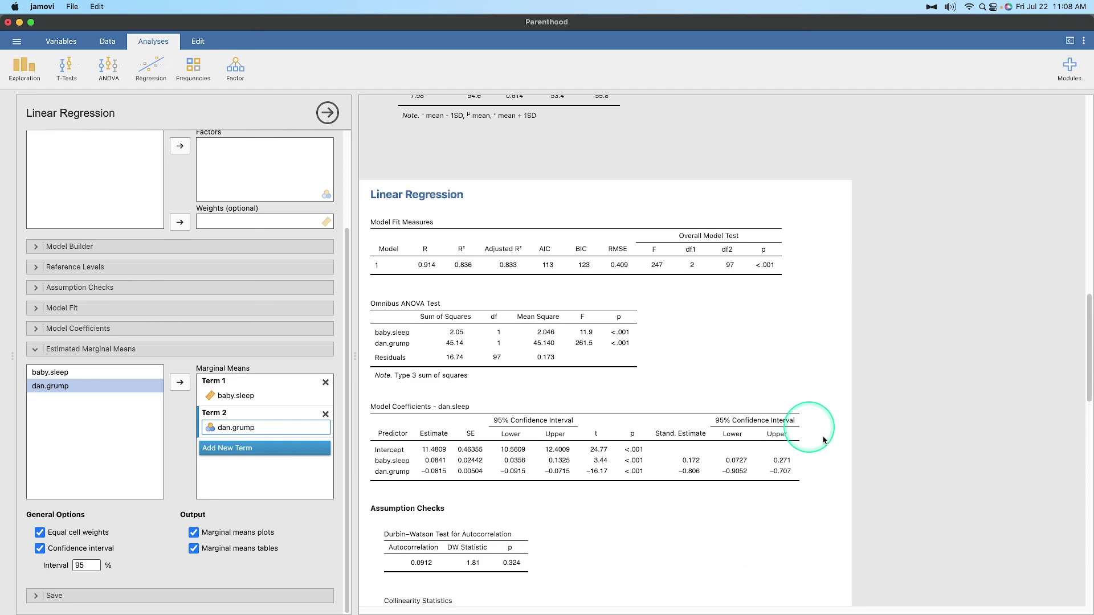
scroll(814, 426, "up", 5)
left_click(814, 427)
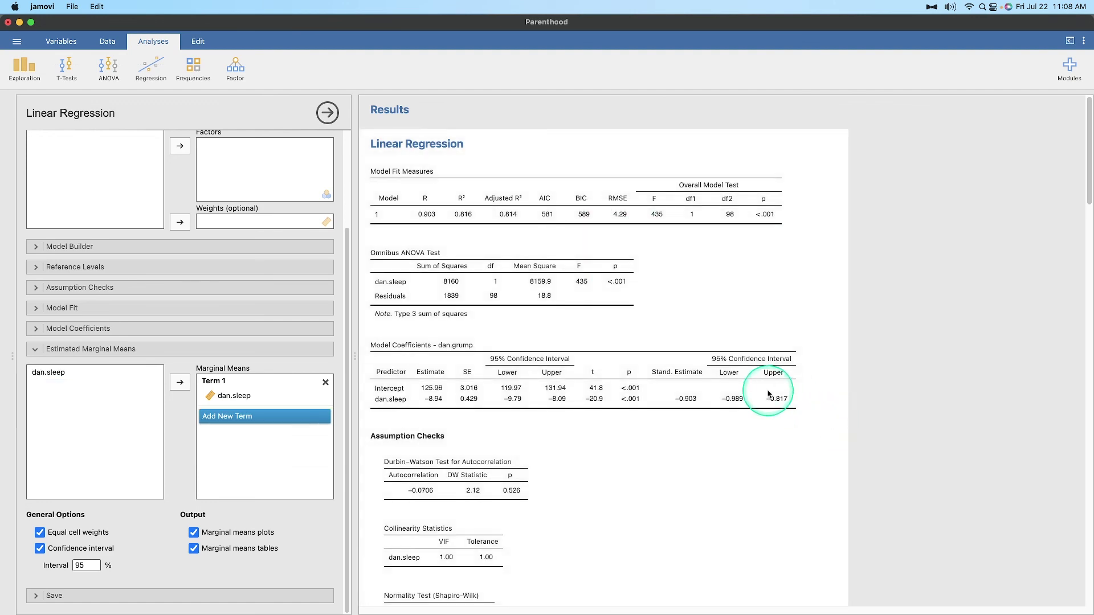
scroll(741, 353, "down", 10)
scroll(911, 388, "up", 3)
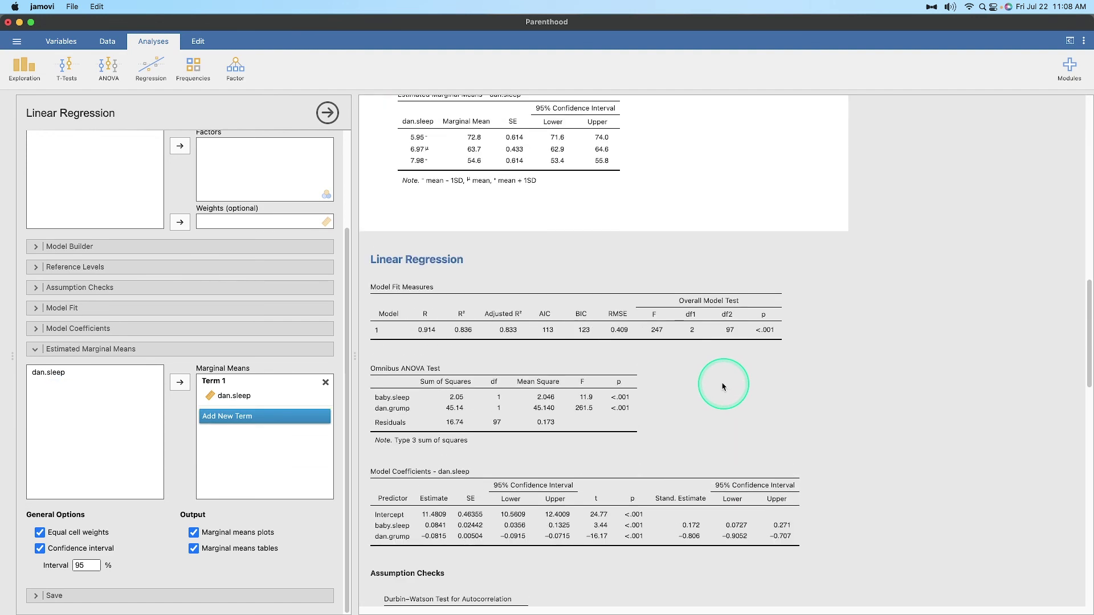
left_click(824, 377)
scroll(798, 354, "down", 12)
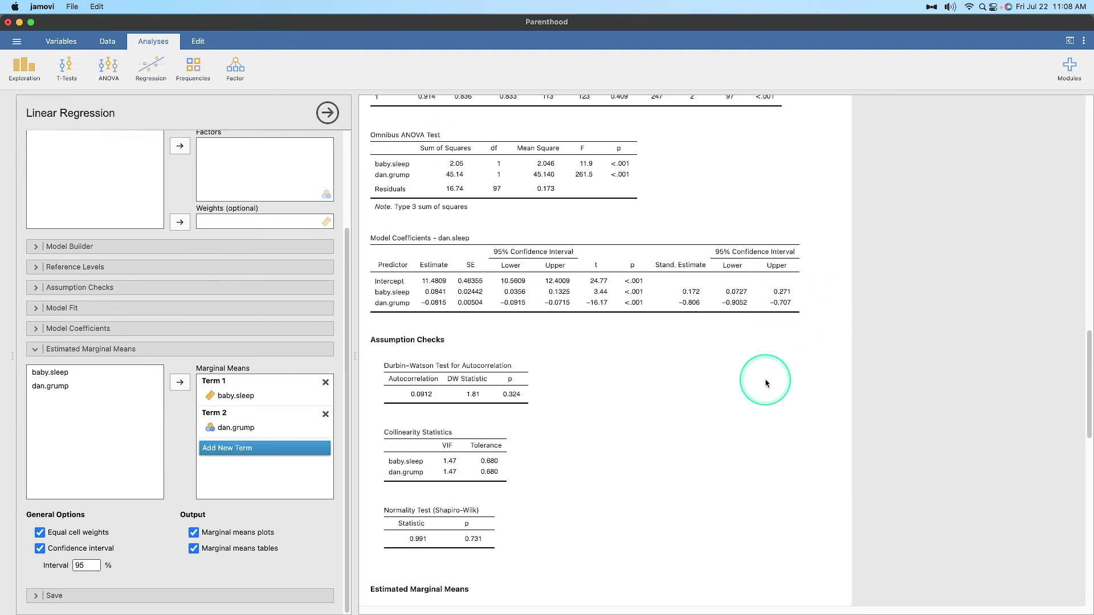
scroll(765, 388, "down", 5)
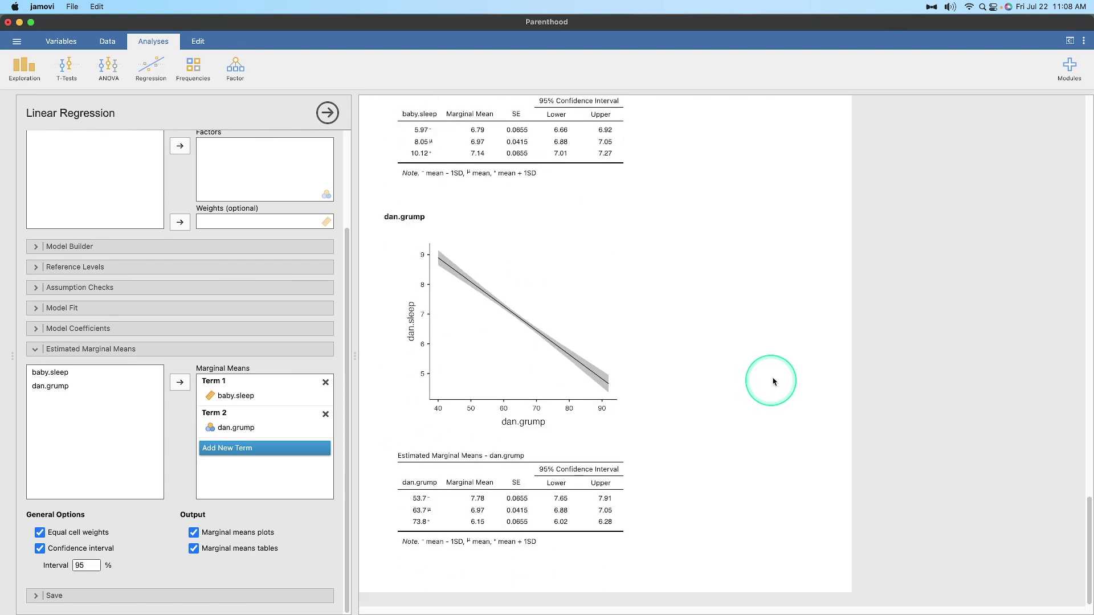